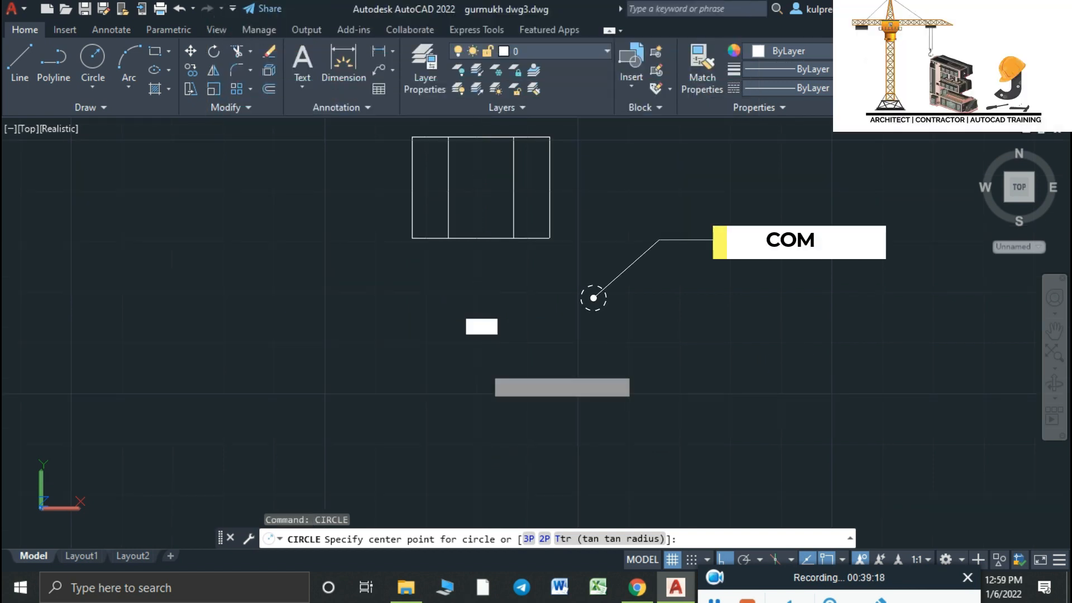
Draw a circle with a 0.65" diameter directly below the rectangular view, centred on it.
click(480, 364)
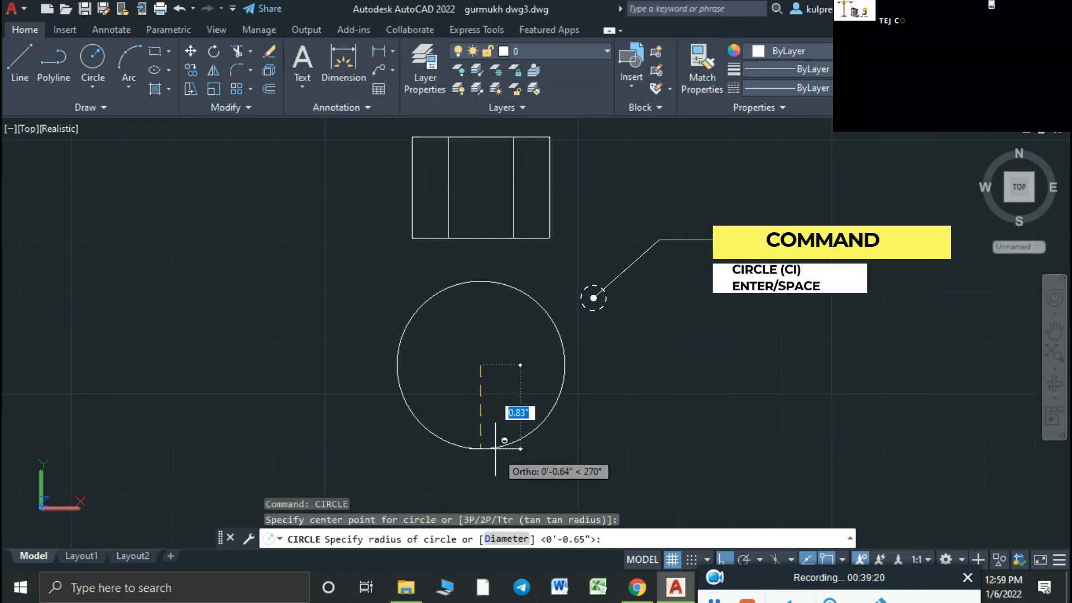
click(499, 539)
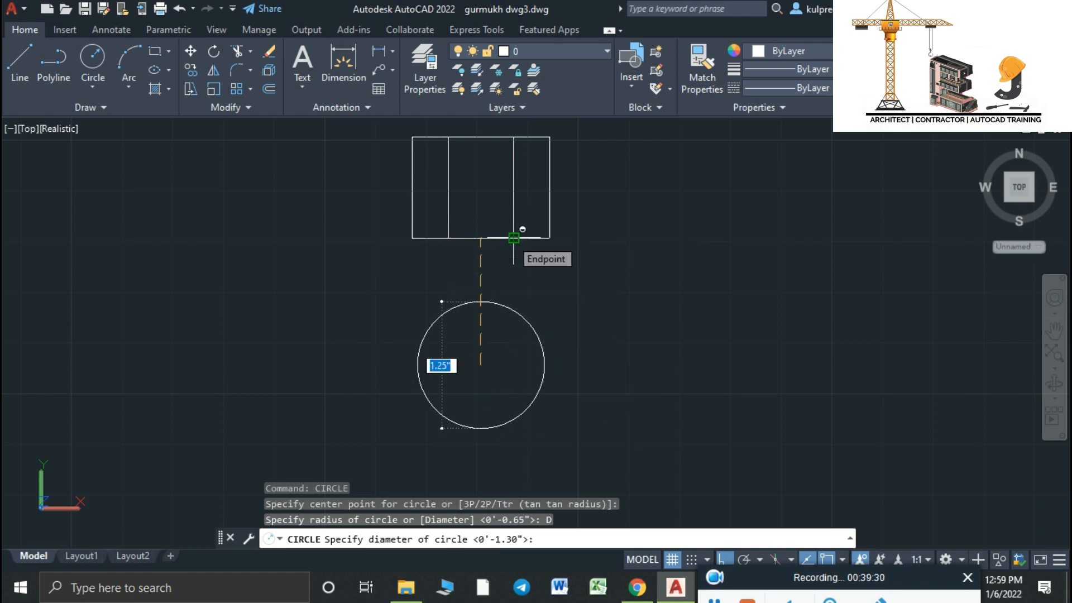
text(.)
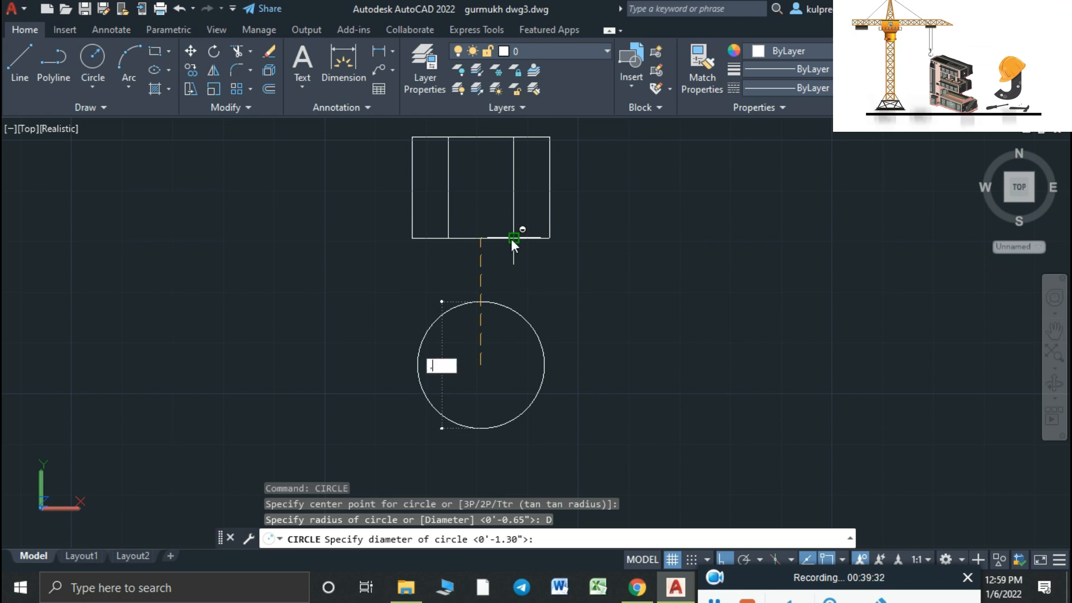
text(65)
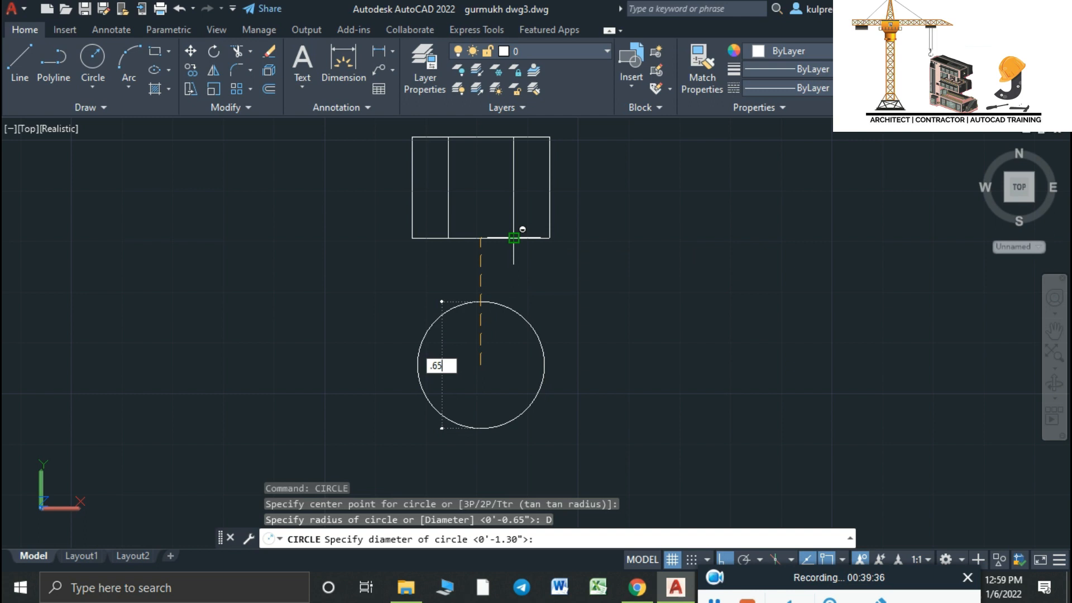
key(Return)
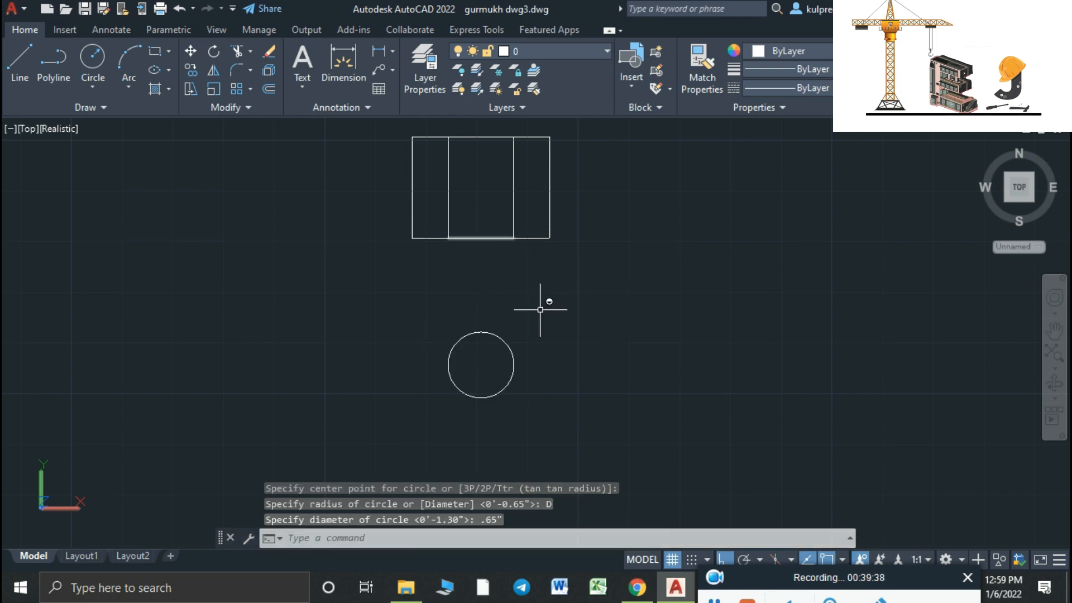
key(Escape)
Draw a concentric circle with a 1.36" diameter around the small circle.
key(Return)
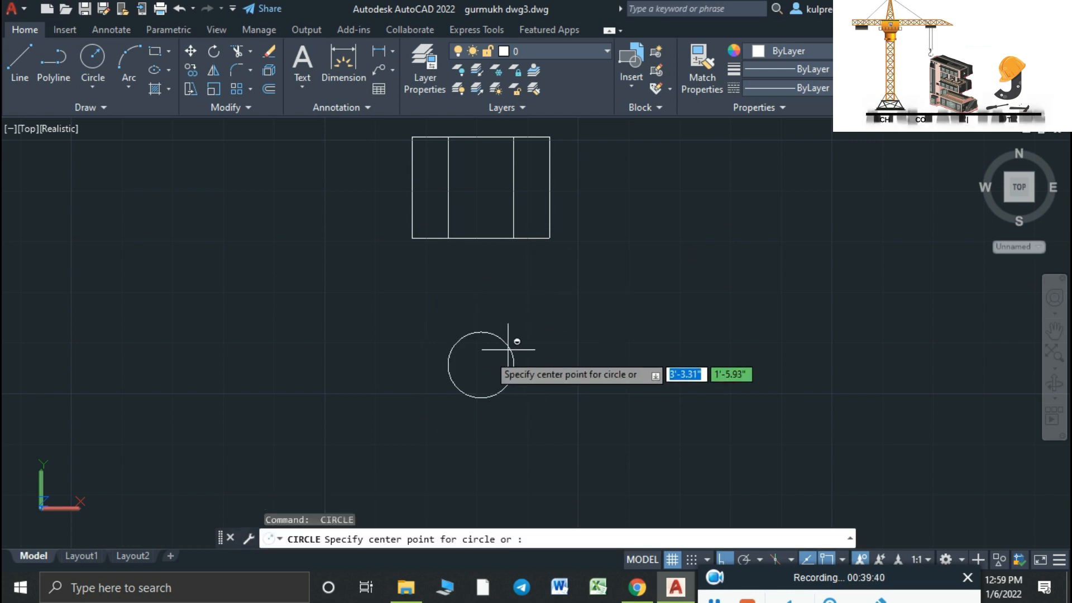
click(481, 365)
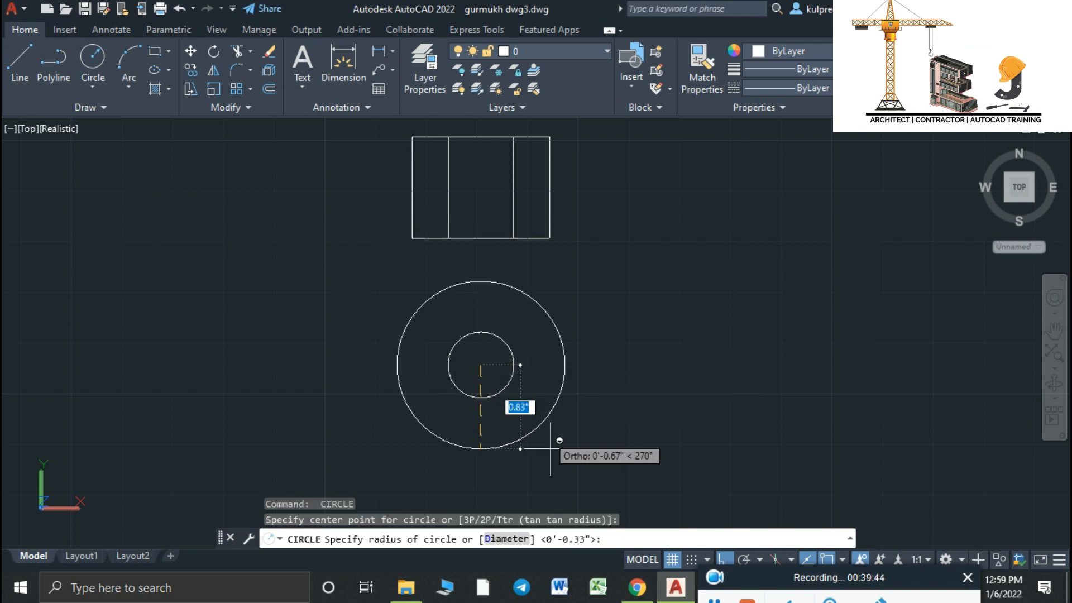
click(525, 537)
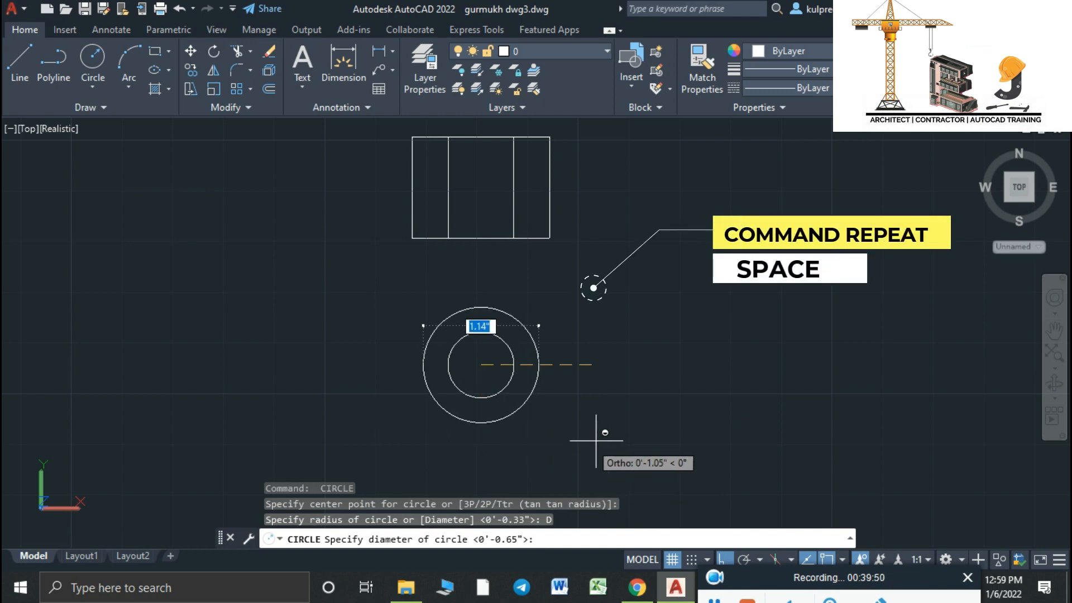
text(13)
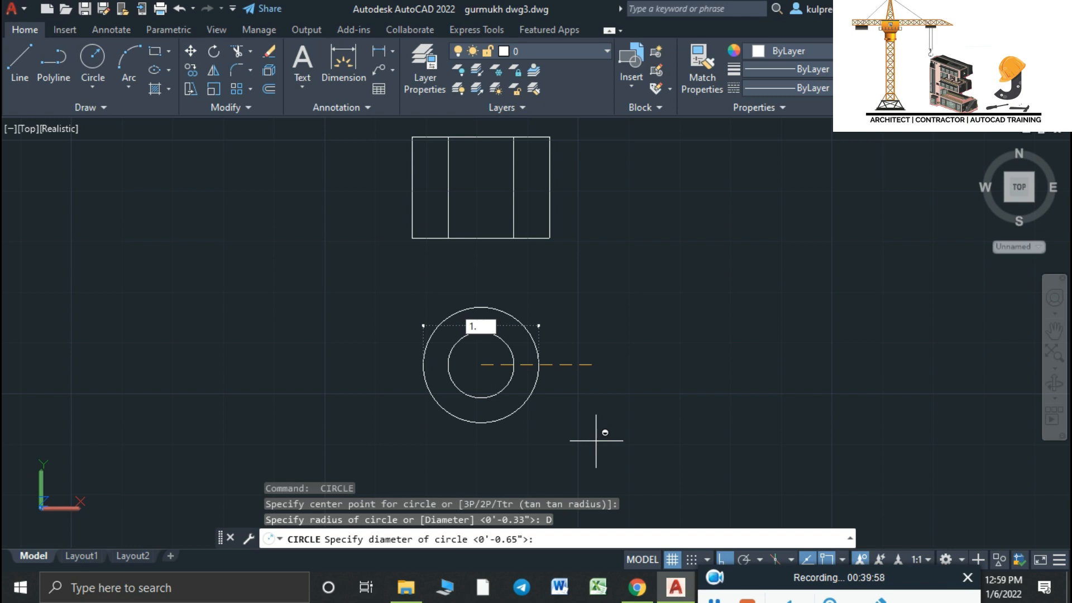
text(36")
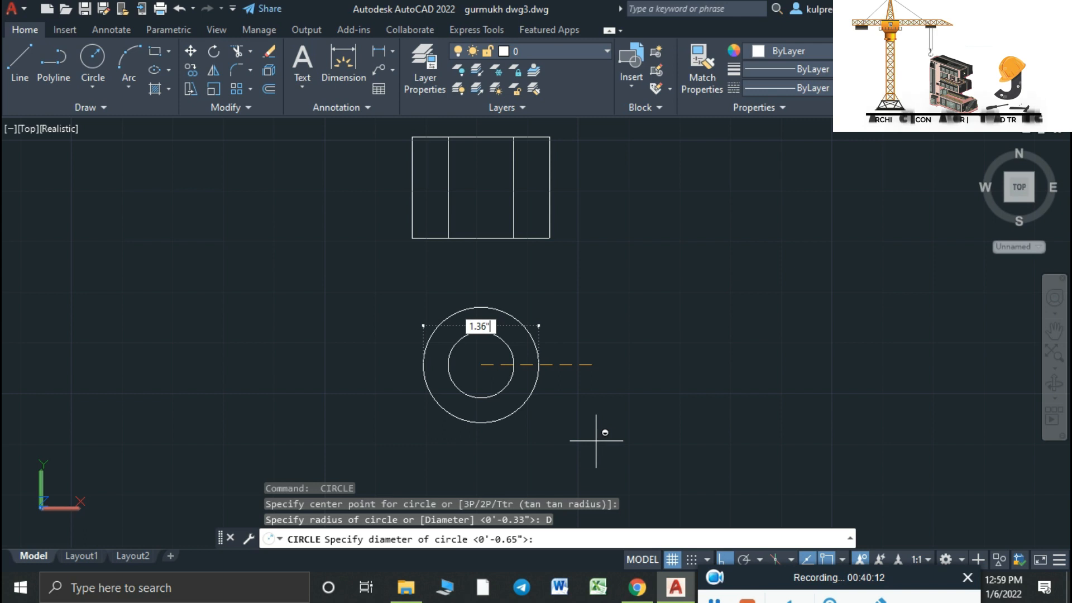
key(Return)
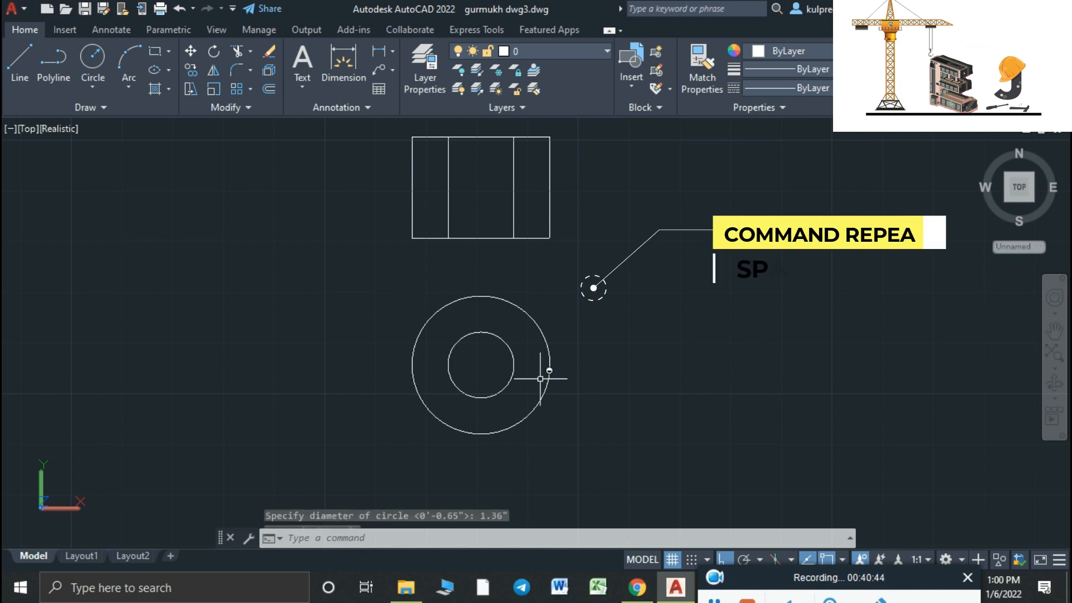
Draw a third circle with a 1.2" diameter on the same centre as the other two.
key(space)
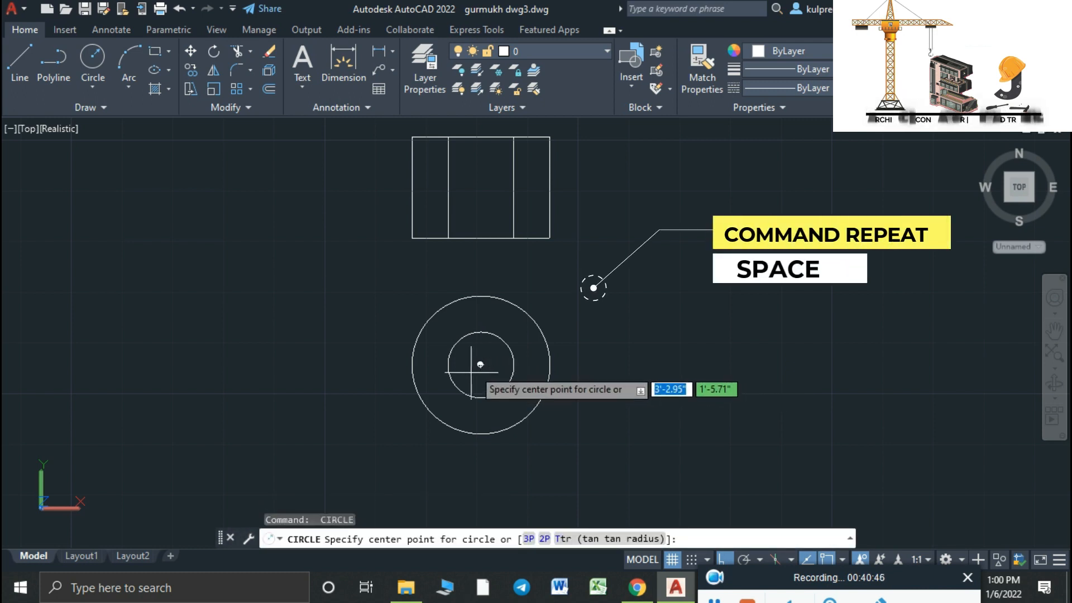
click(480, 365)
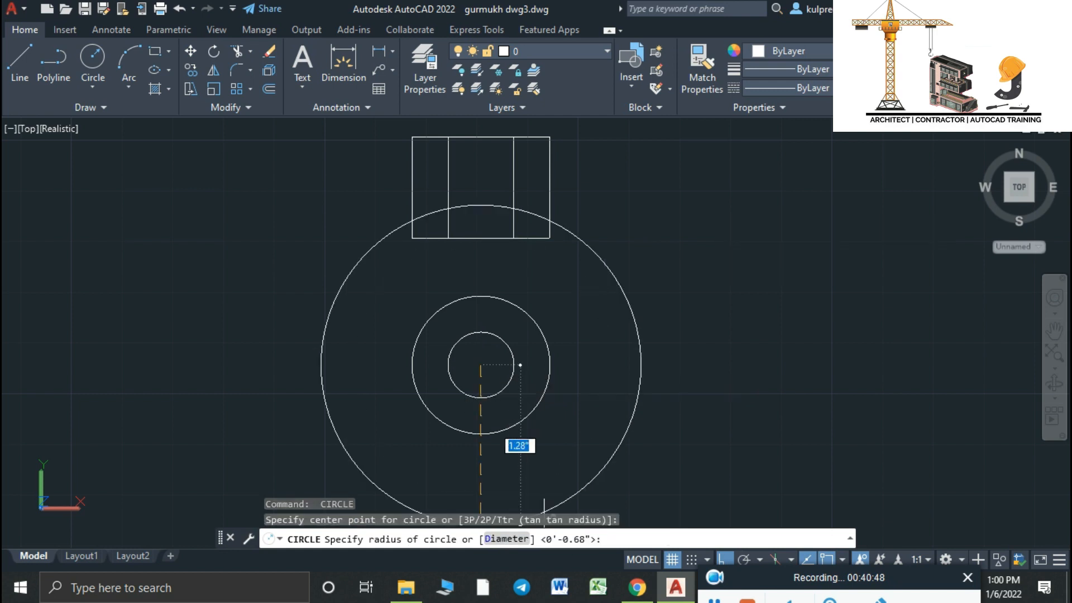
click(531, 539)
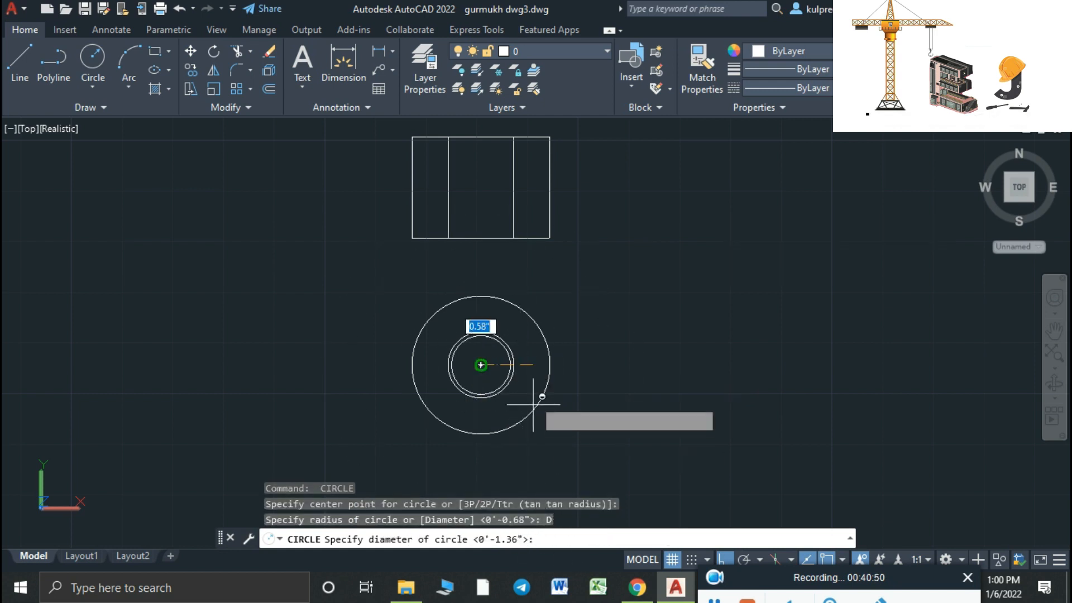
text(1.2)
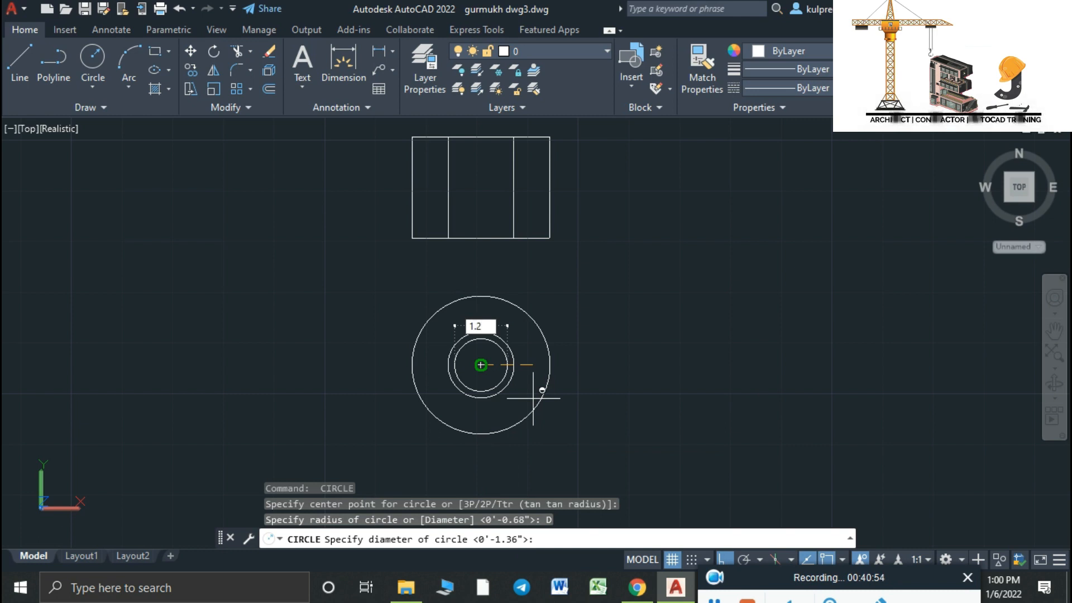
text(")
key(Return)
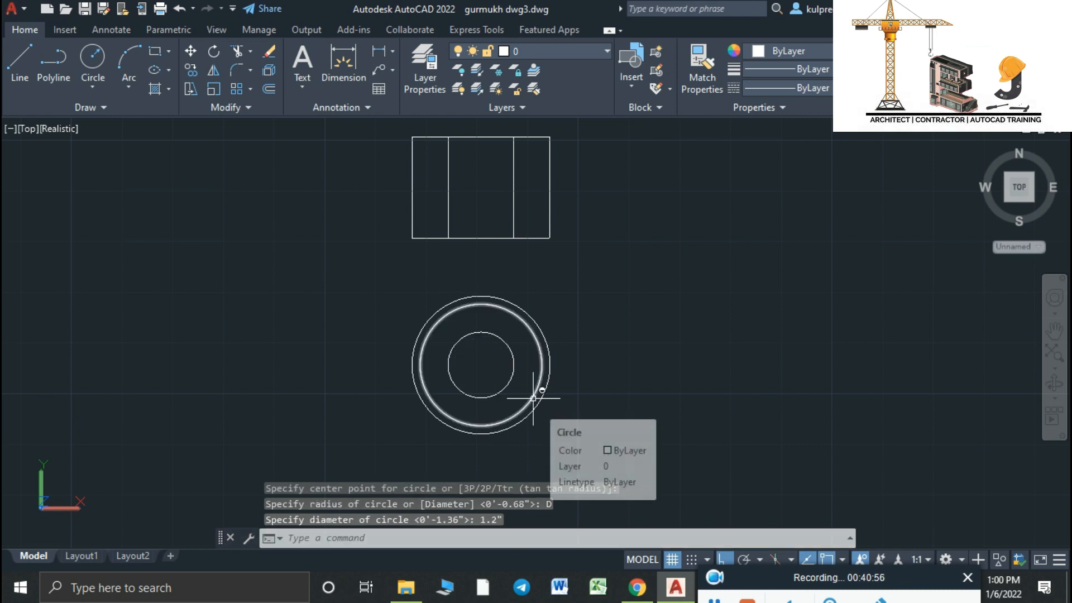
key(Escape)
Draw a six-sided polygon centred on the circles, using the Circumscribed about circle option.
text(POL)
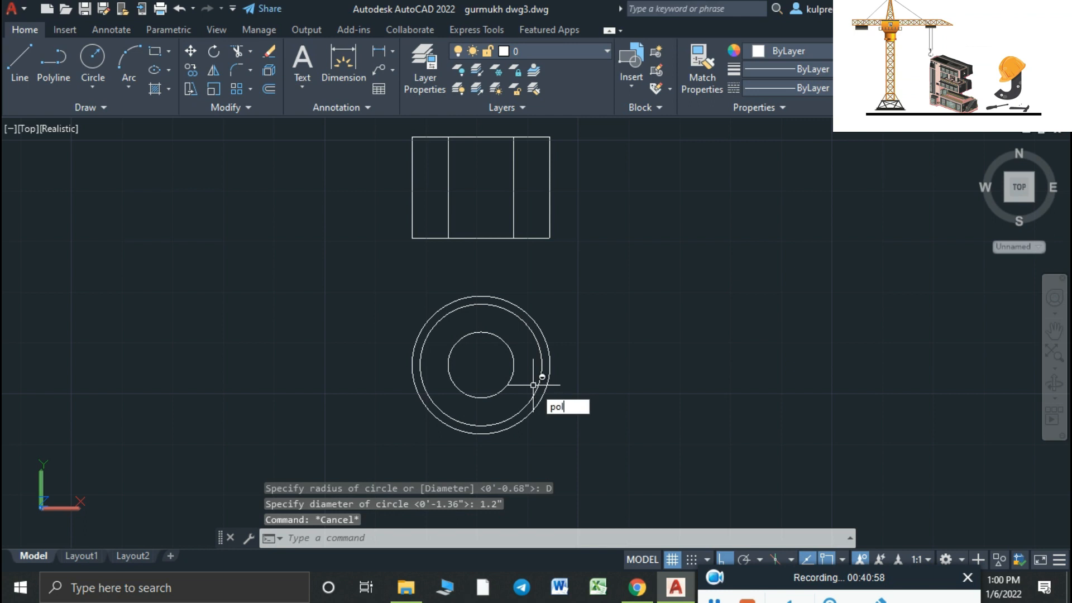
key(Return)
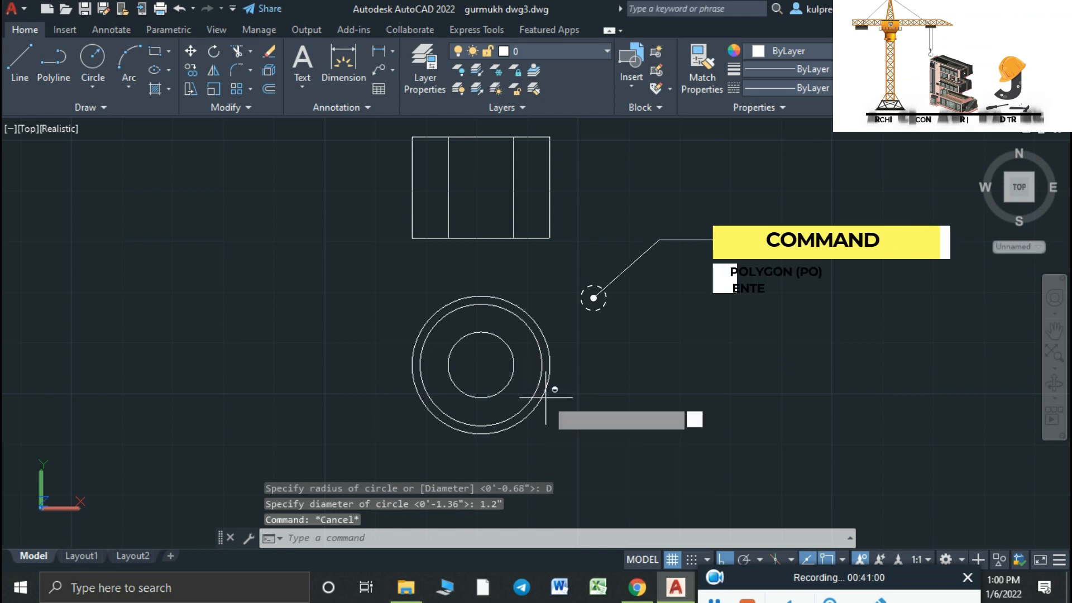
key(Return)
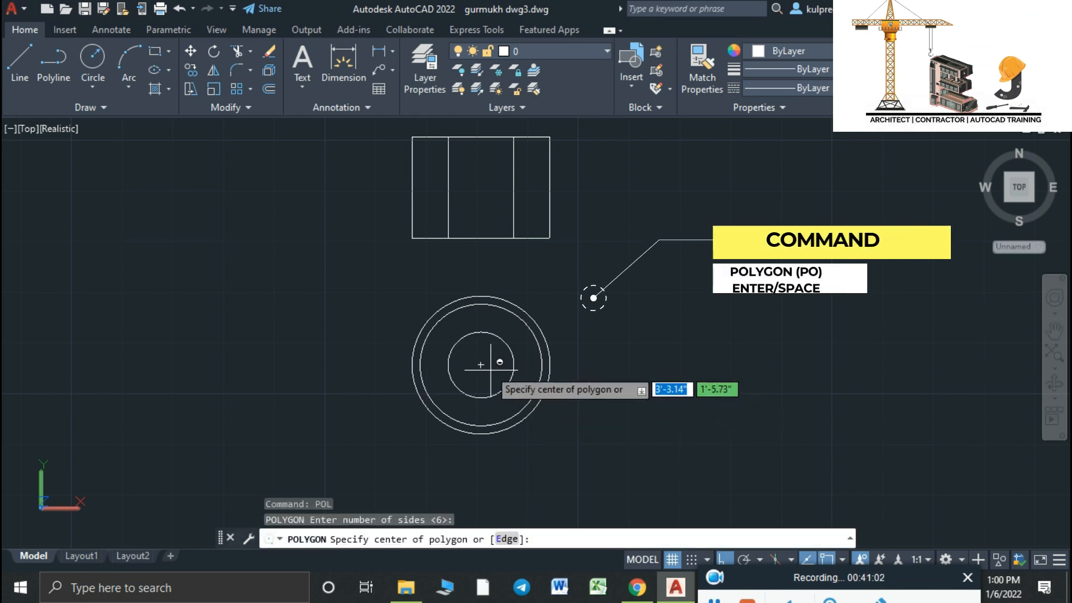
click(481, 365)
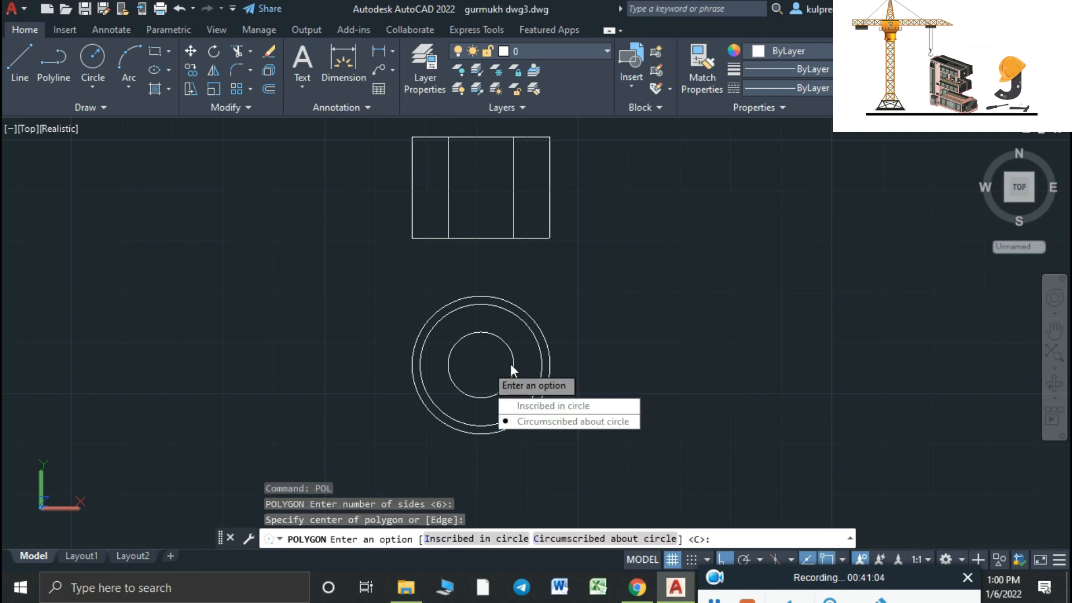
click(529, 421)
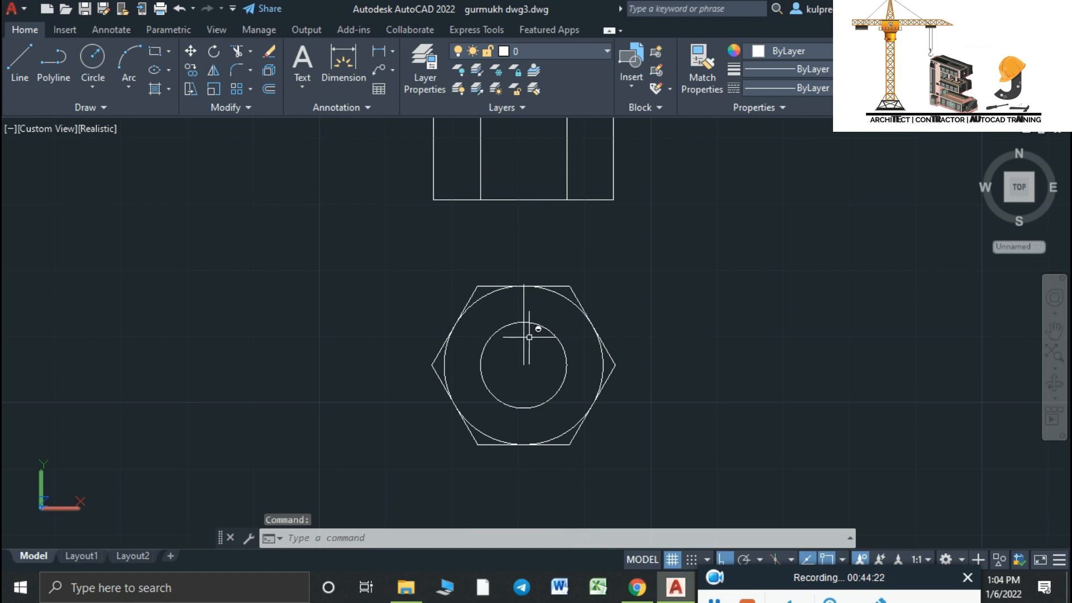
Erase the vertical line running from the circle centre to the hexagon's top edge.
click(522, 337)
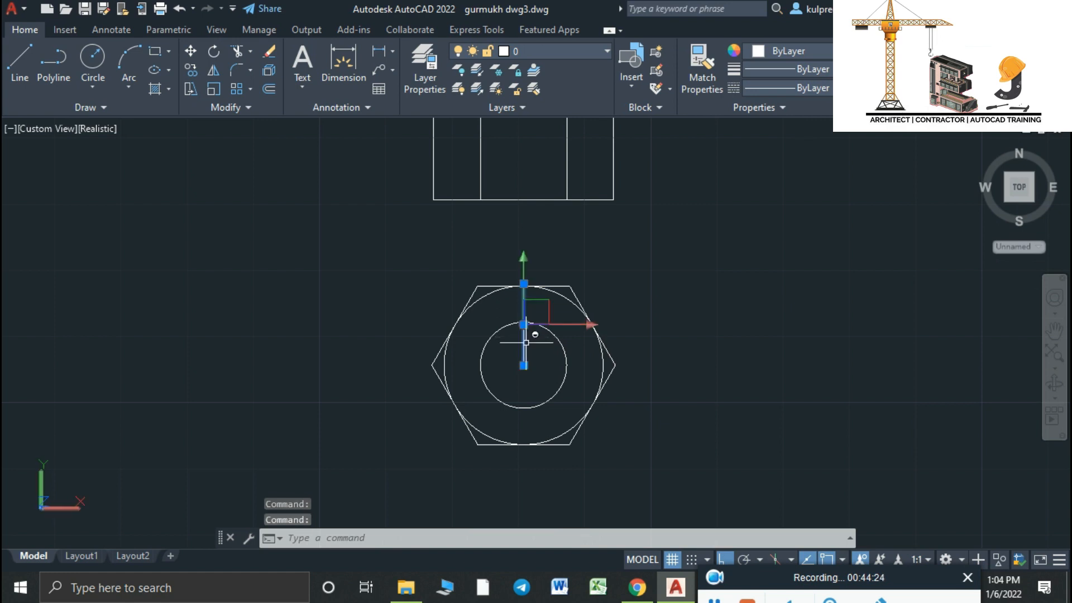
key(Delete)
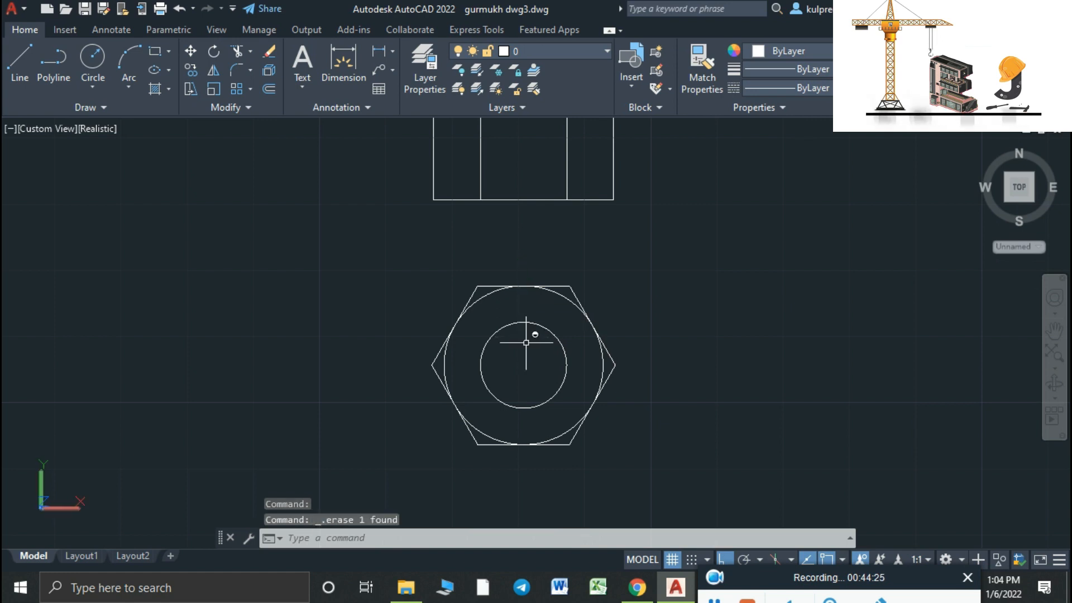
middle_drag(600, 444, 545, 423)
key(Escape)
Copy the hexagon with its two circles about 1.85" horizontally to the right, using its left vertex as base point.
click(586, 445)
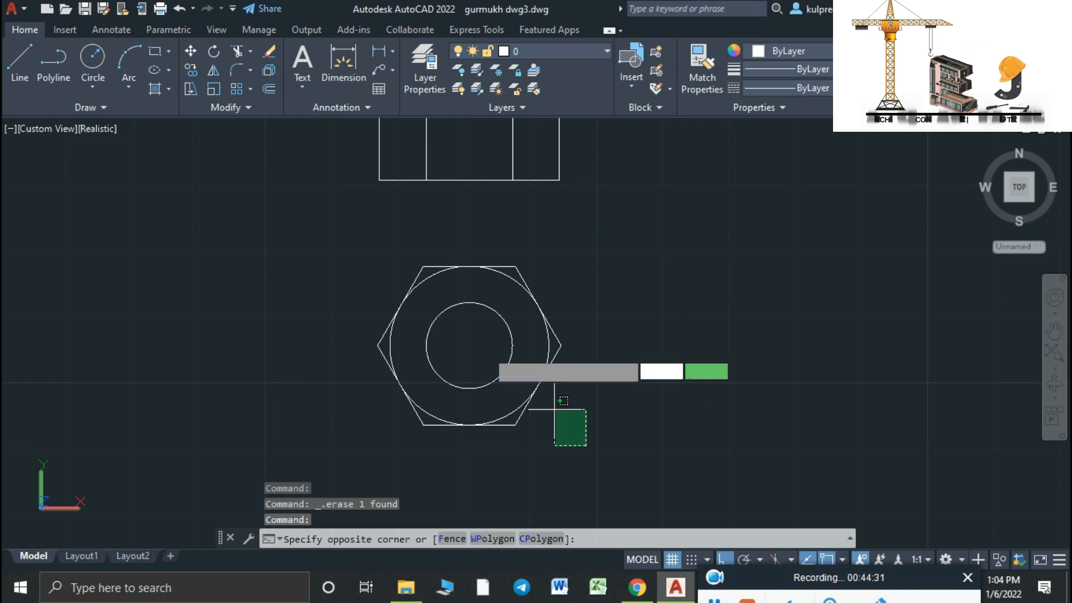
click(364, 241)
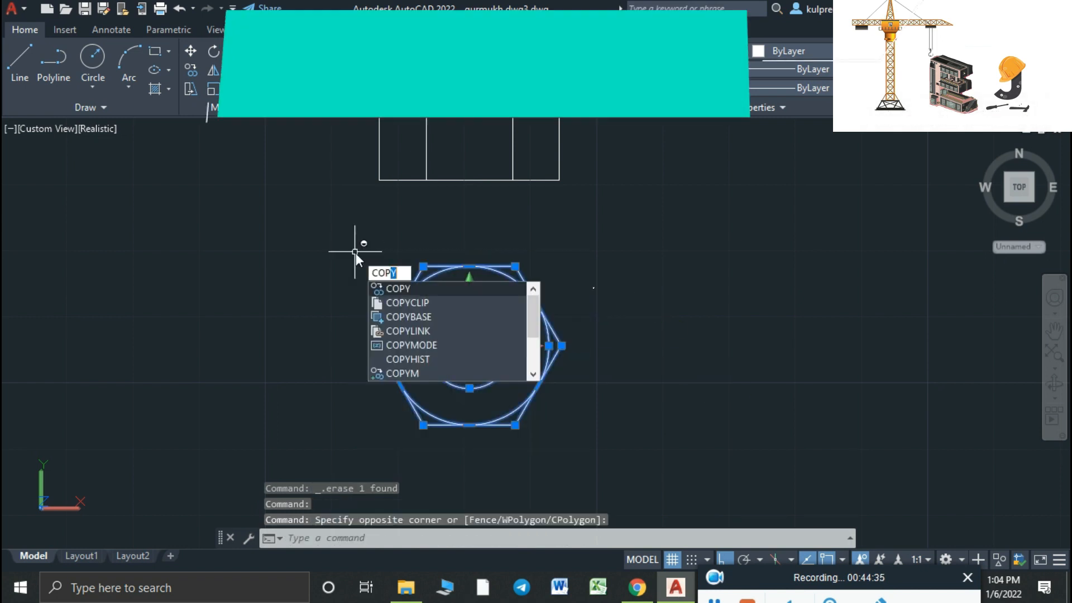
key(Return)
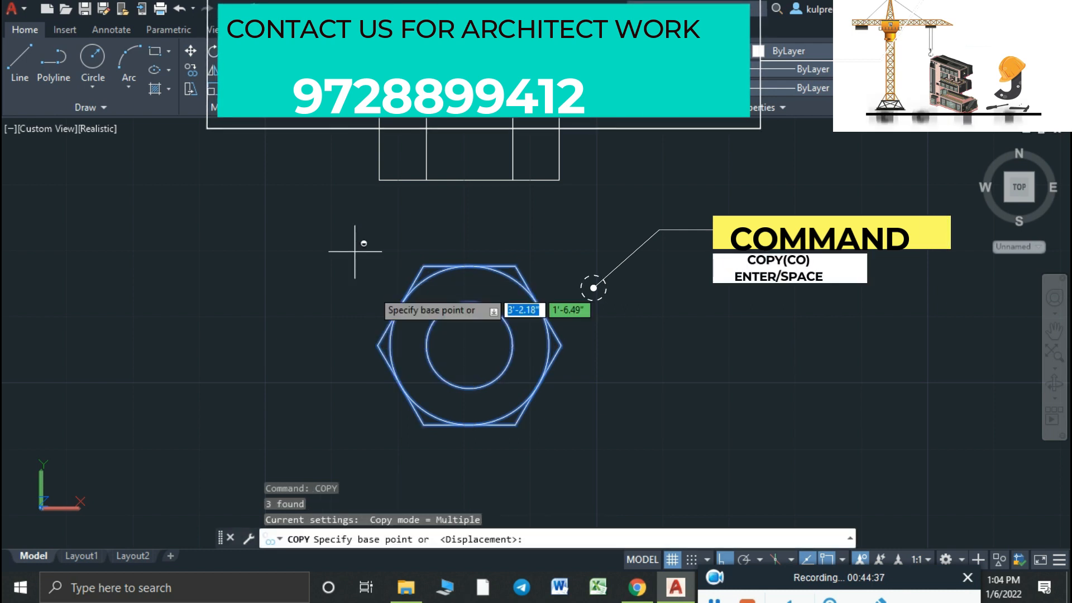
click(378, 345)
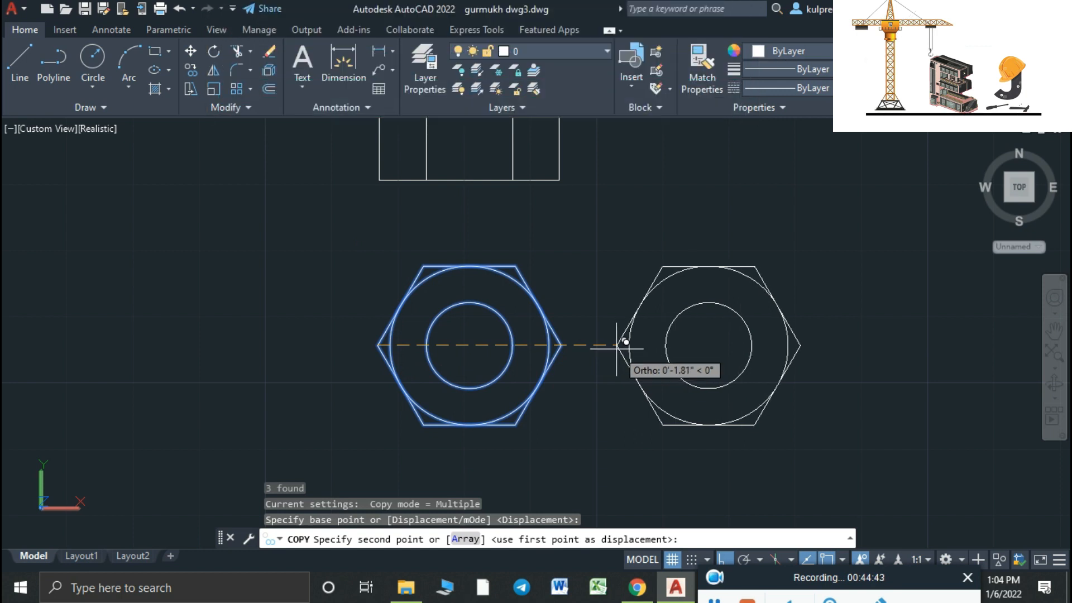
click(622, 345)
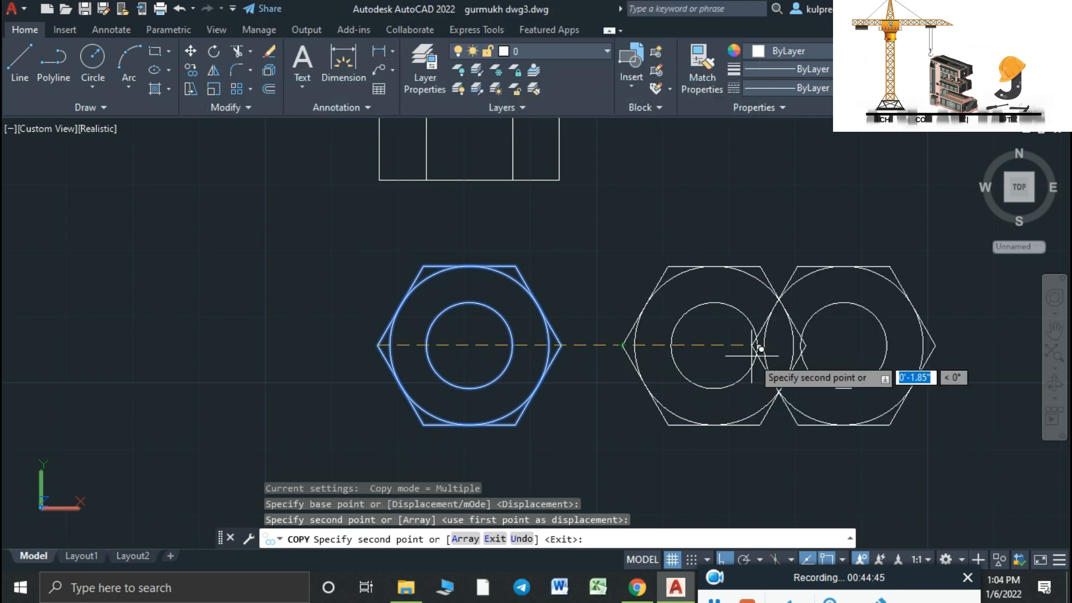
key(Escape)
middle_drag(783, 347, 695, 342)
key(Escape)
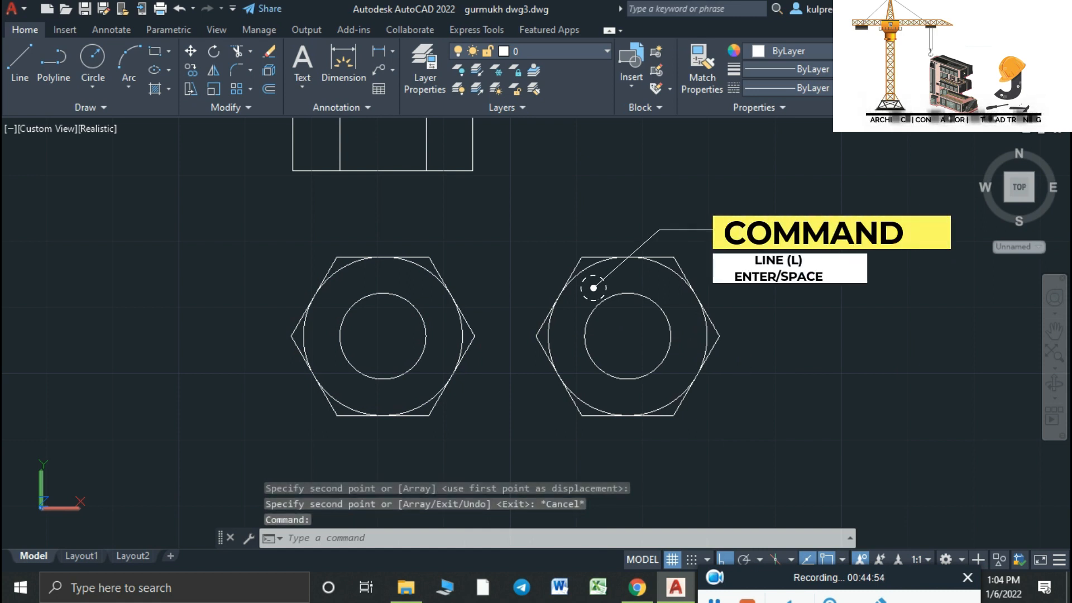
Draw a rectangle of lines 1" wide and about 1.20" tall over the copied hexagon, its left edge passing through the hexagon's left vertex.
text(l)
key(Return)
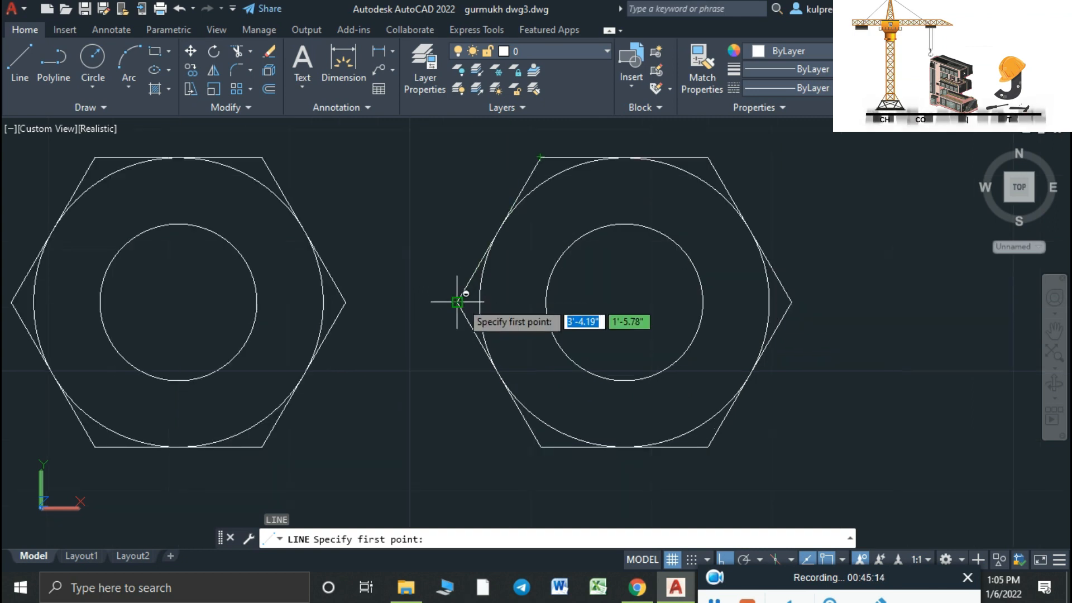
click(458, 157)
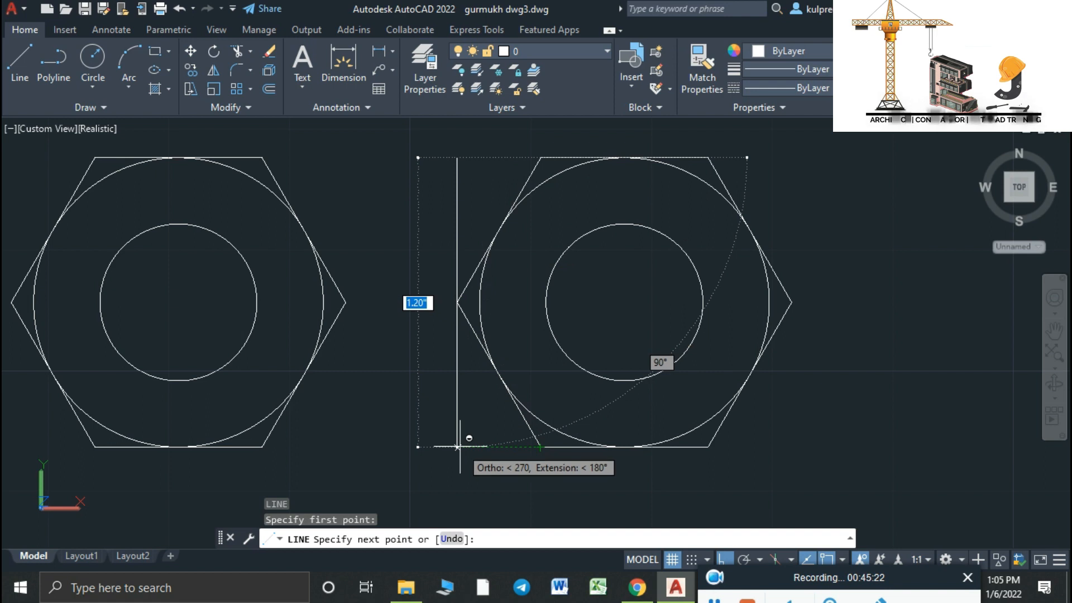
click(459, 447)
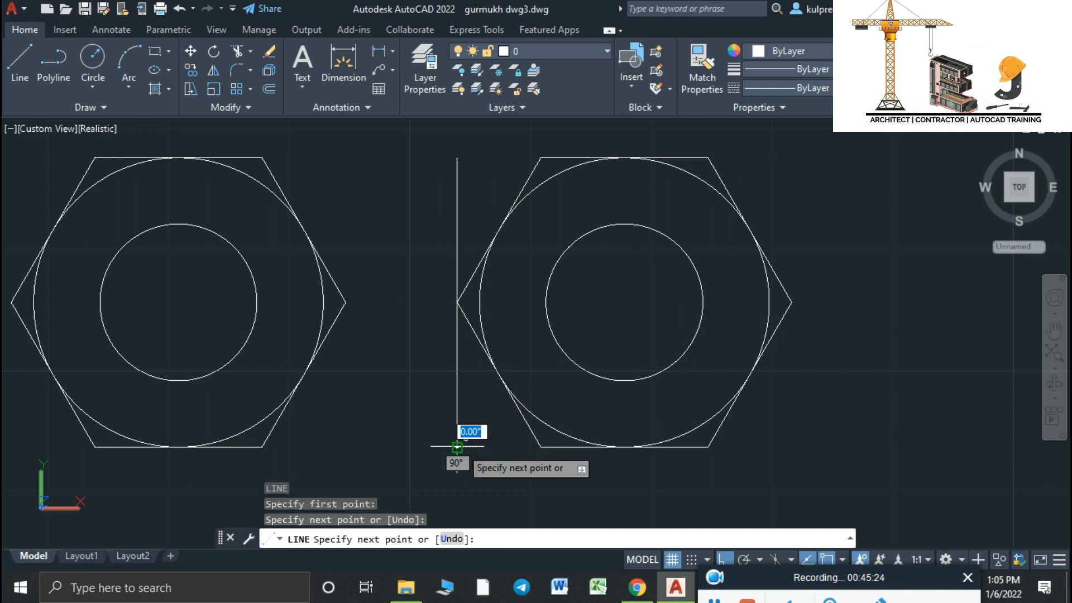
scroll(458, 447, down, 4)
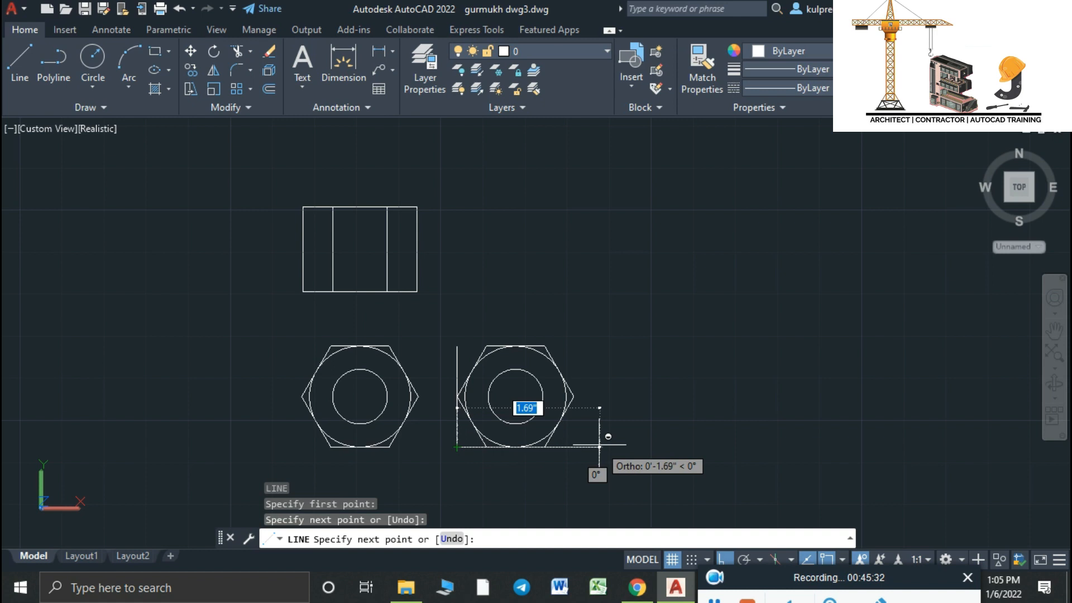
text(1)
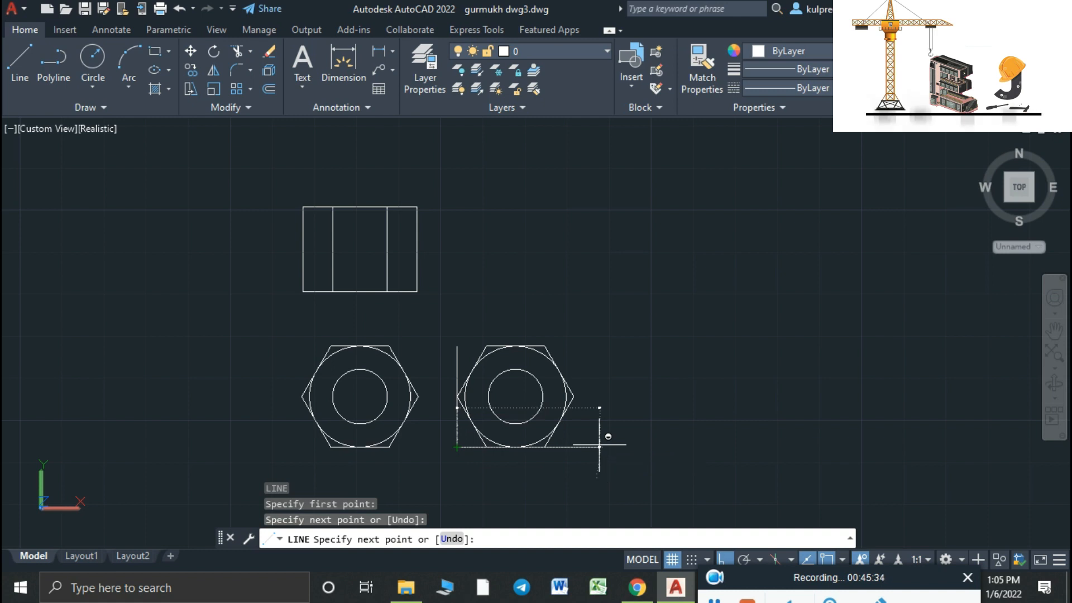
key(Return)
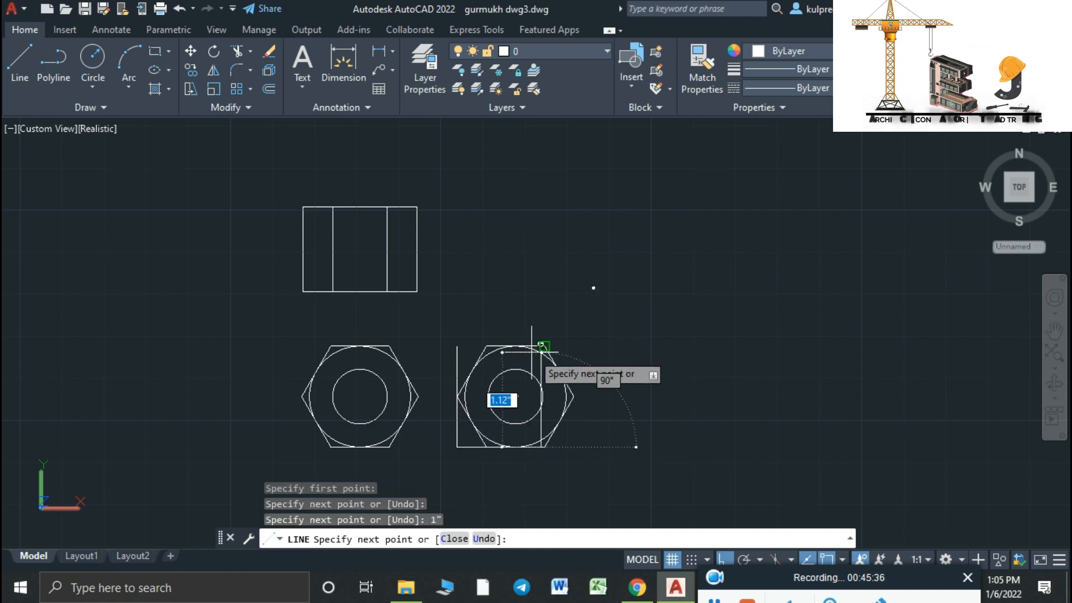
scroll(531, 351, up, 5)
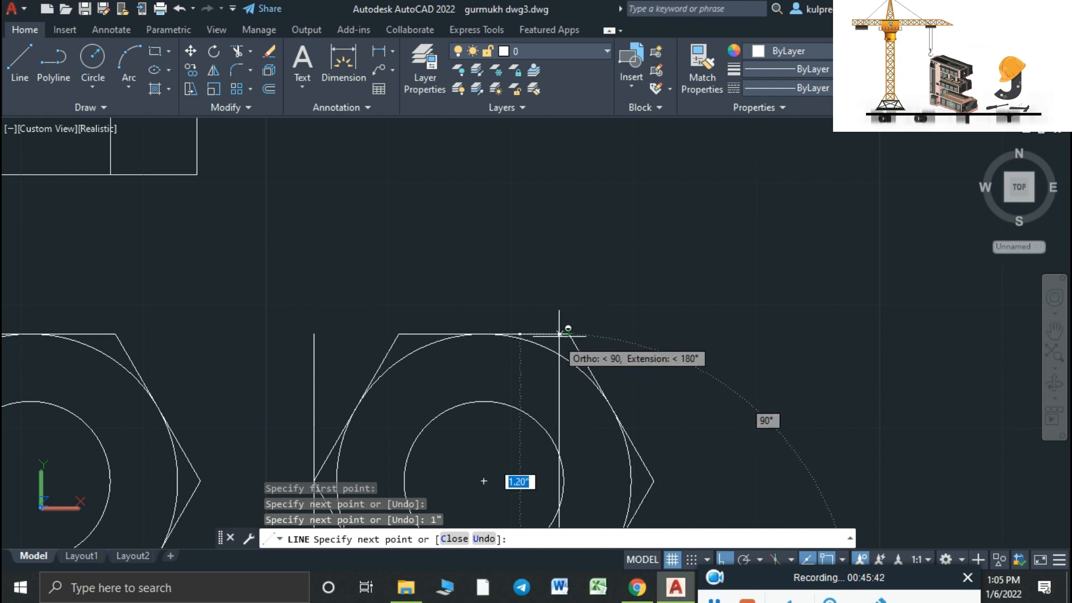
click(558, 334)
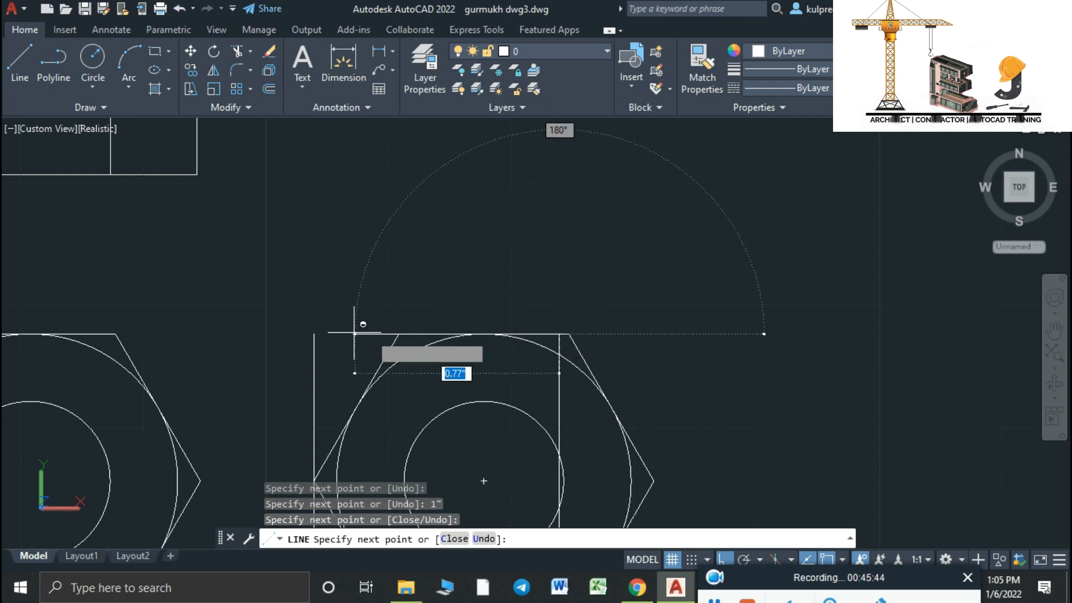
click(314, 334)
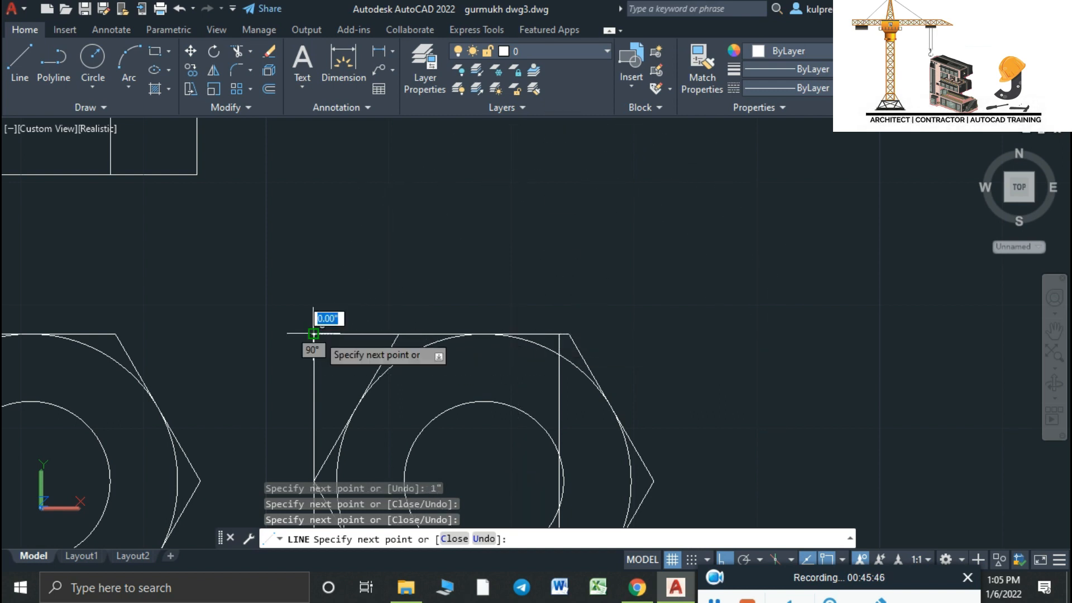
key(Escape)
Draw a horizontal centre line from the copied hexagon's left vertex to the rectangle's right edge.
scroll(337, 372, down, 4)
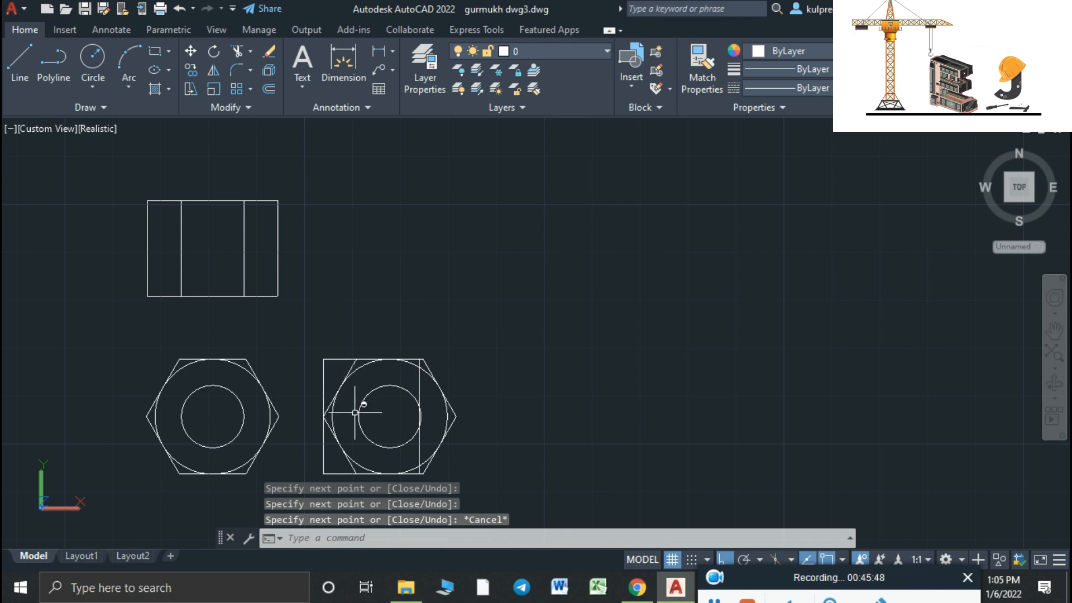
scroll(355, 413, up, 3)
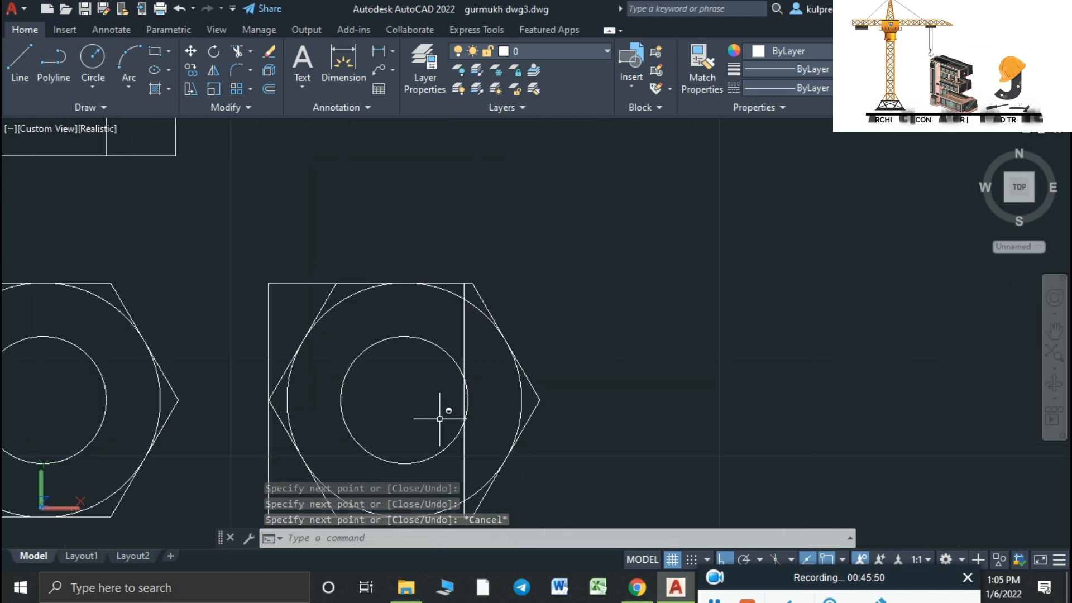
middle_drag(438, 420, 591, 389)
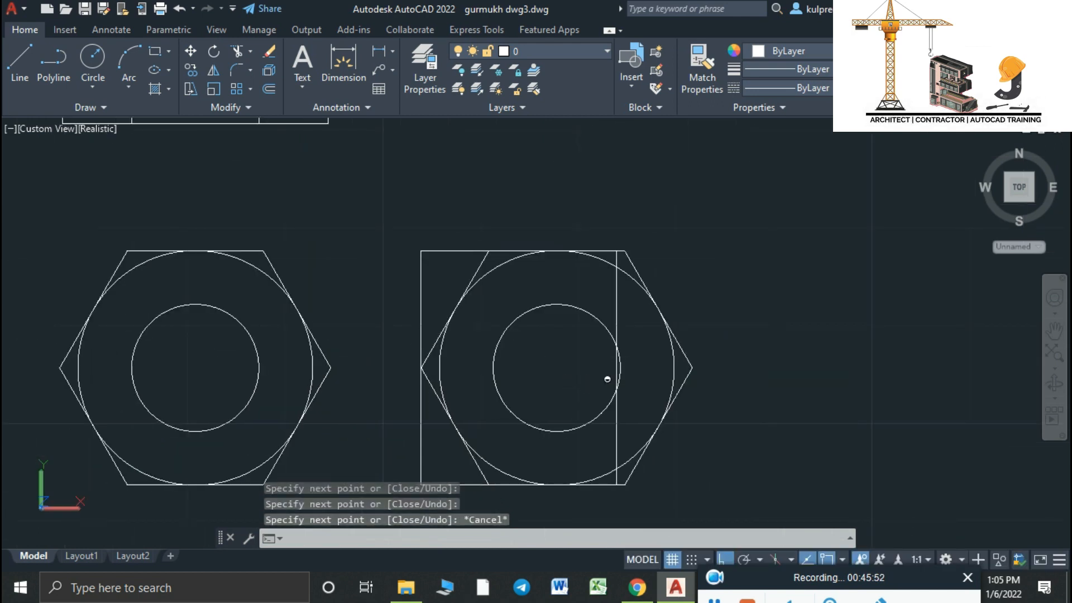
key(space)
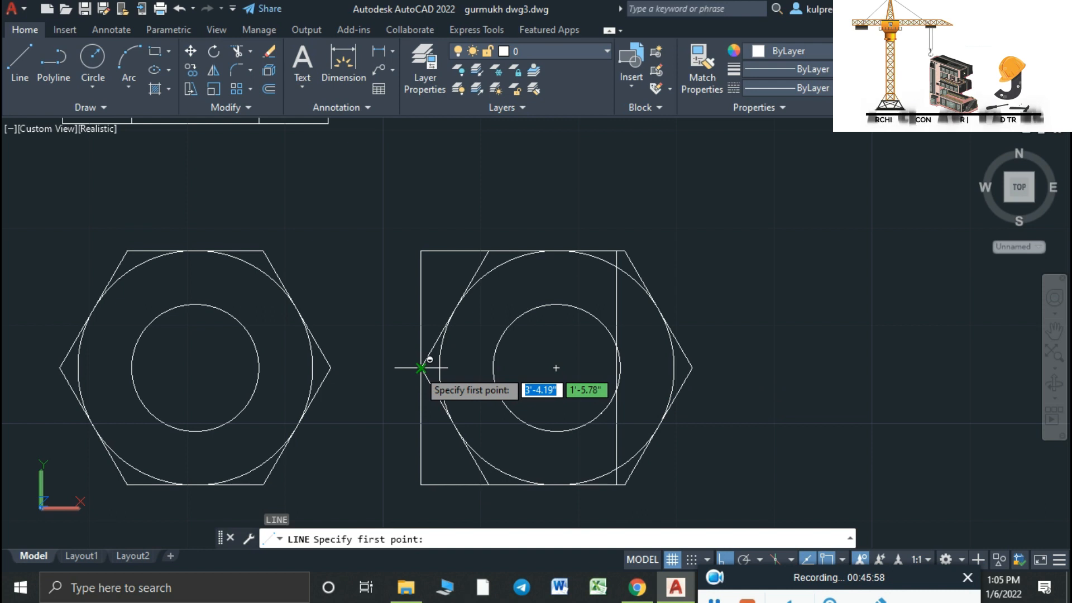
click(421, 368)
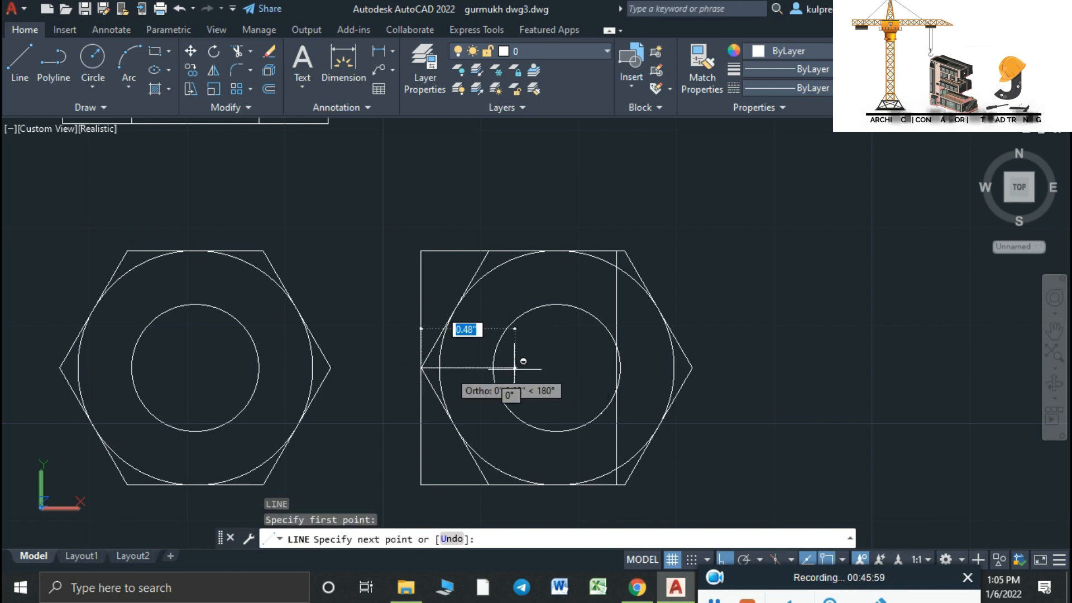
click(616, 368)
key(Return)
key(Return)
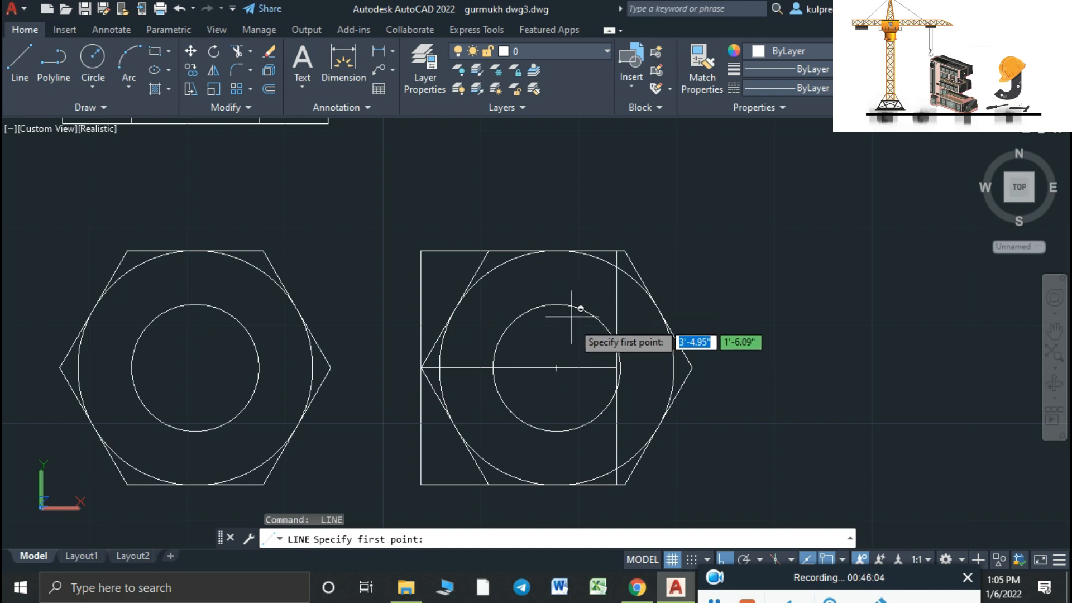
scroll(572, 321, up, 2)
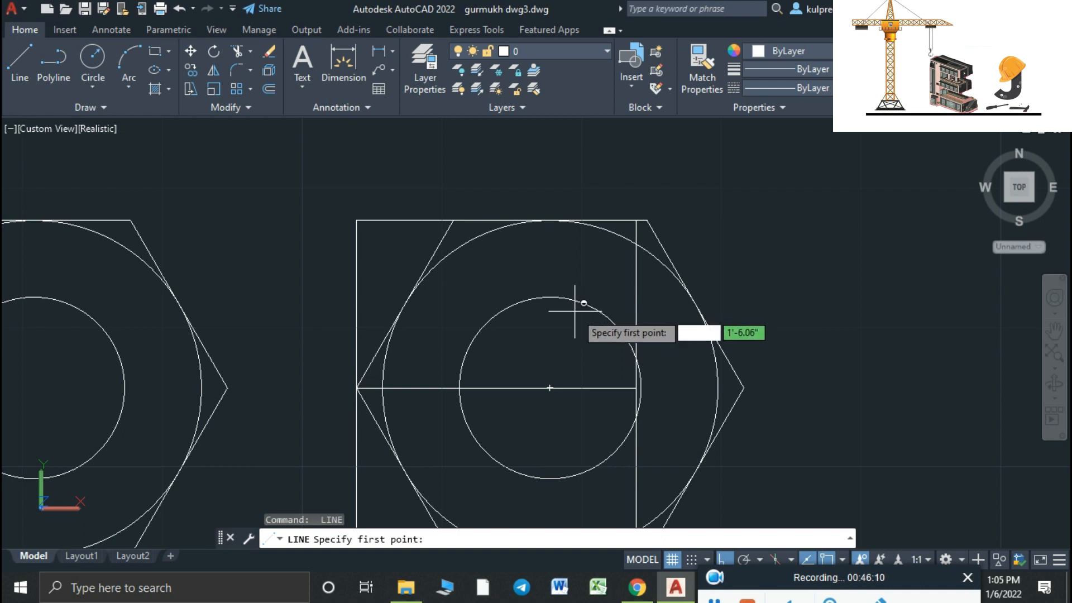
scroll(575, 310, down, 6)
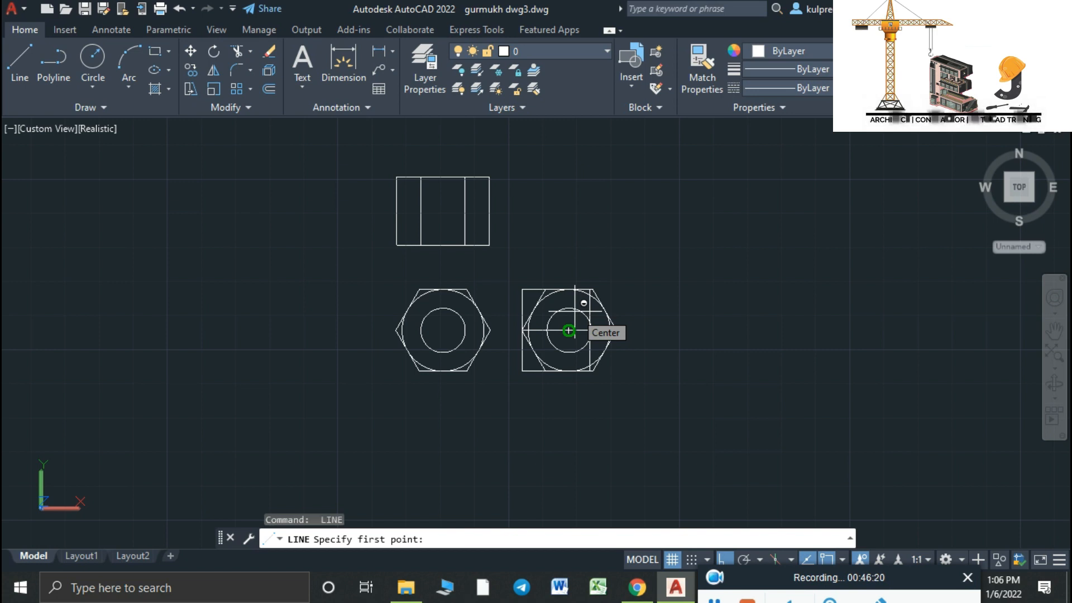
scroll(568, 331, up, 2)
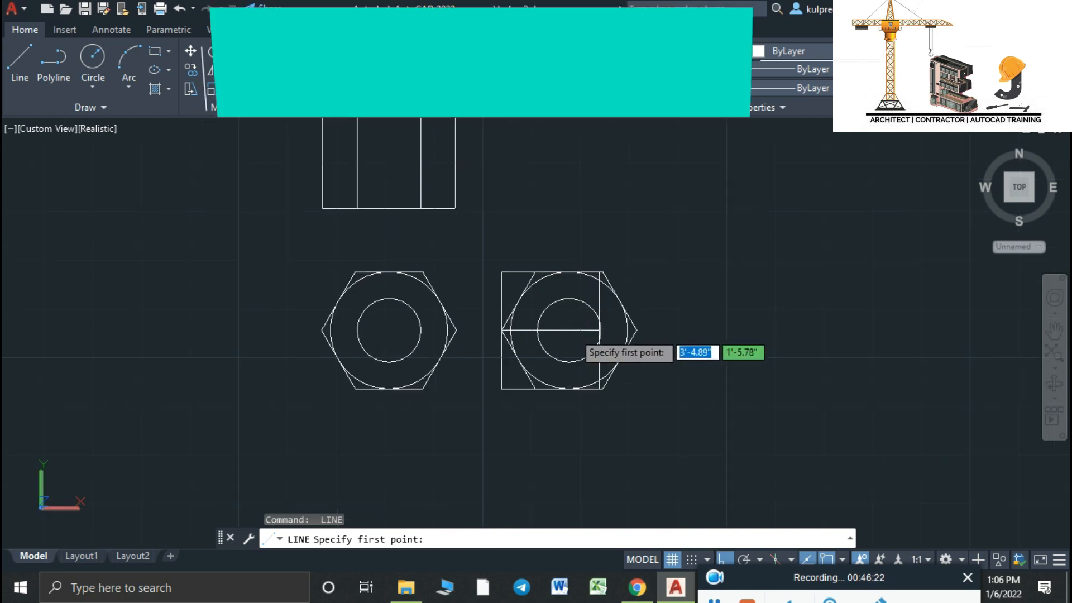
scroll(570, 330, up, 2)
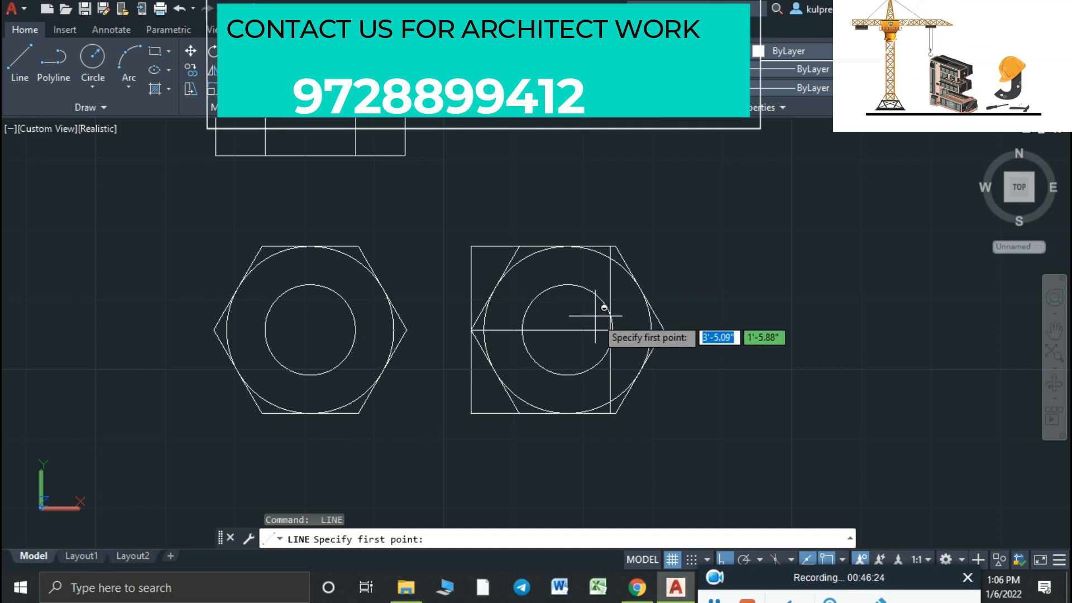
scroll(589, 321, up, 2)
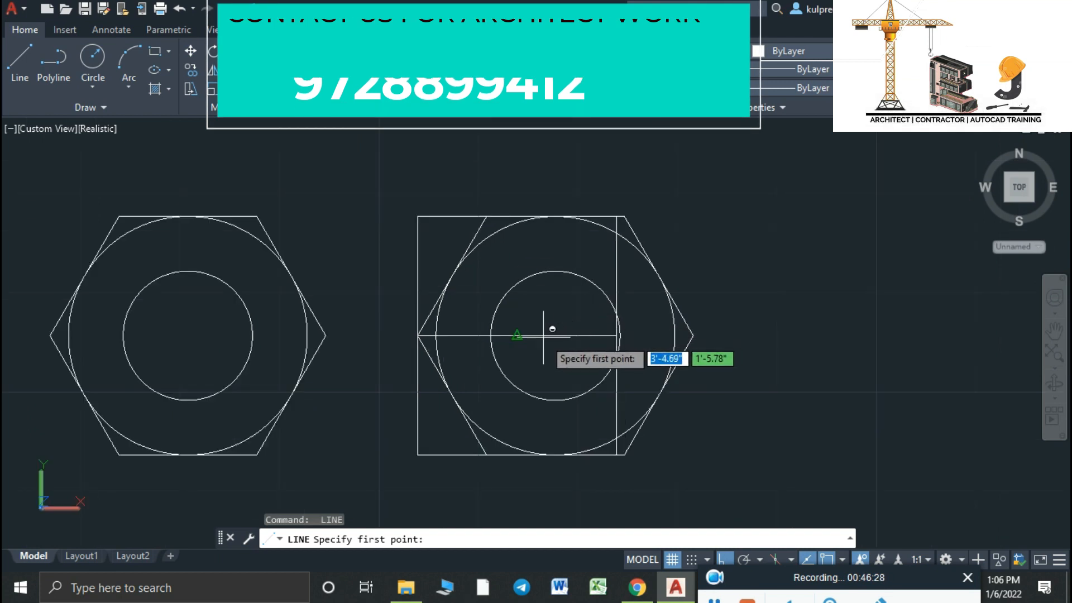
key(Escape)
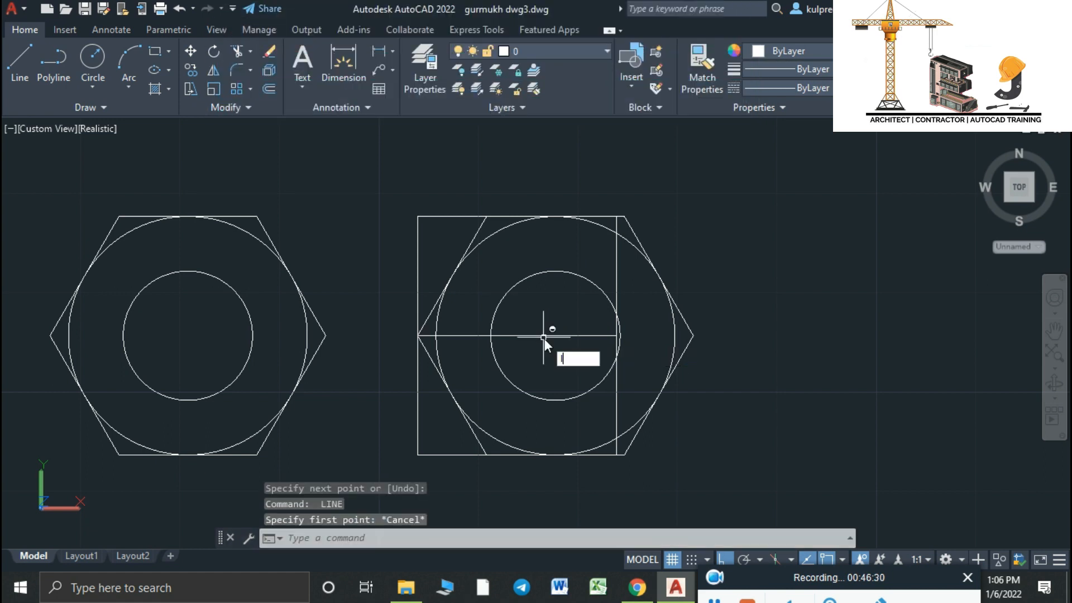
Draw a vertical line from the centre of the copied circles up to the hexagon's top edge.
key(Return)
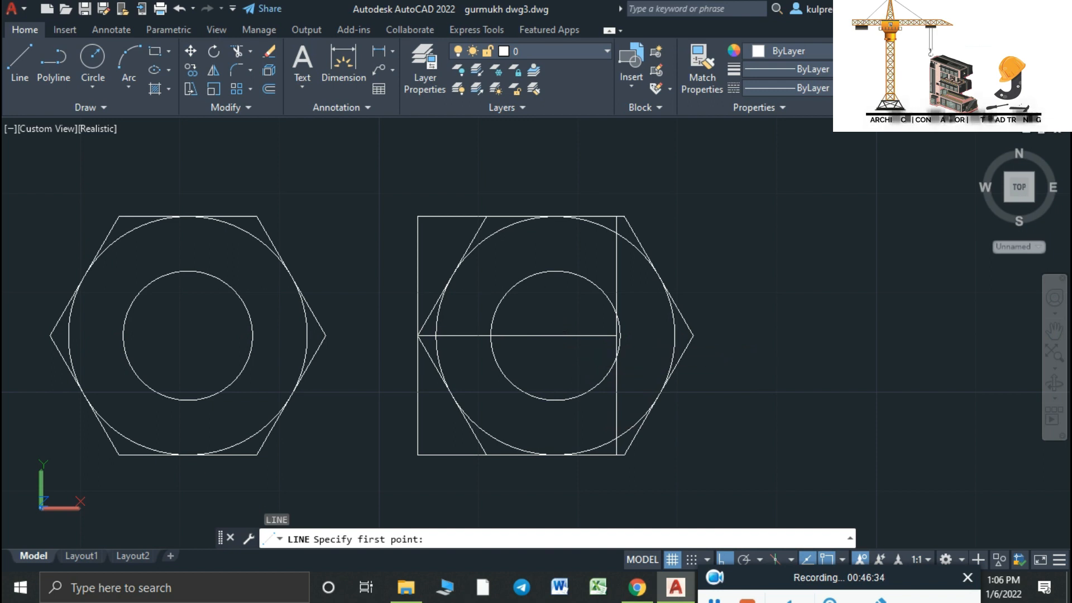
click(555, 335)
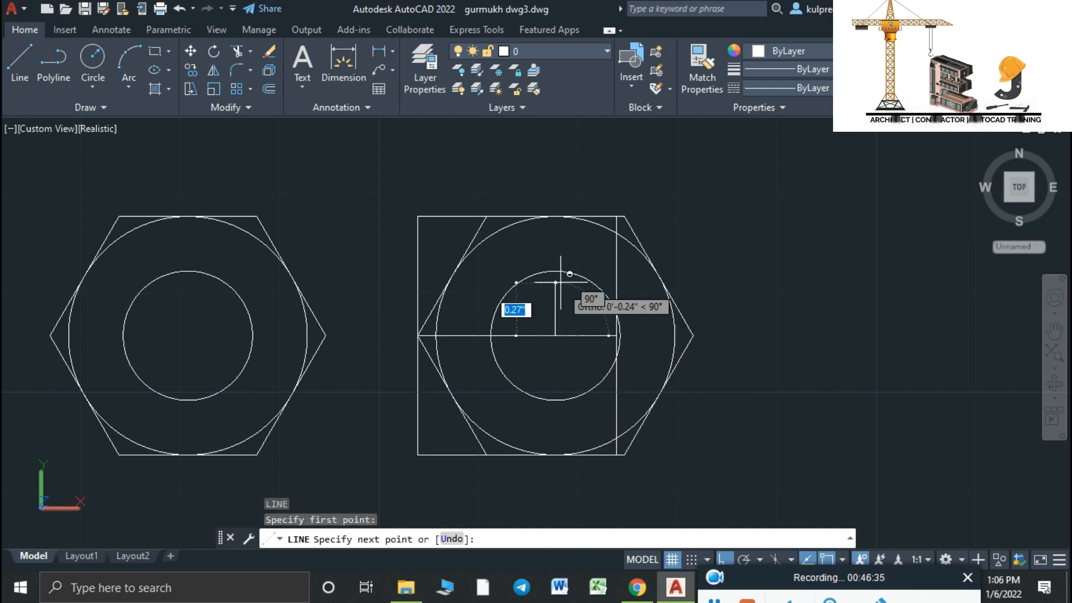
click(555, 215)
key(Escape)
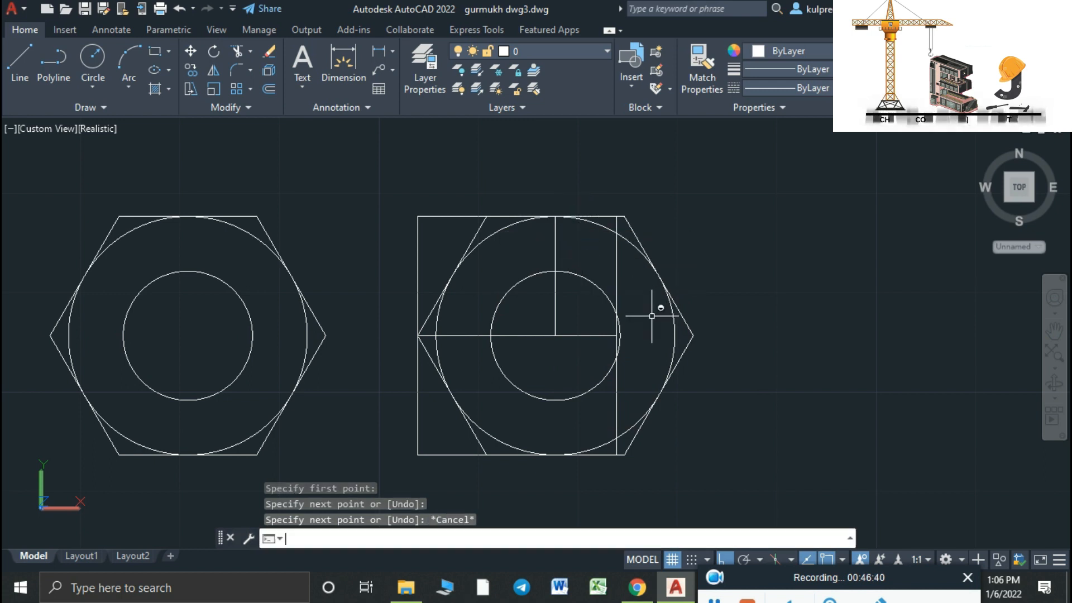
Draw a line from the copied inner circle's top point to the rectangle's right edge, continuing horizontally back to its left edge.
key(Return)
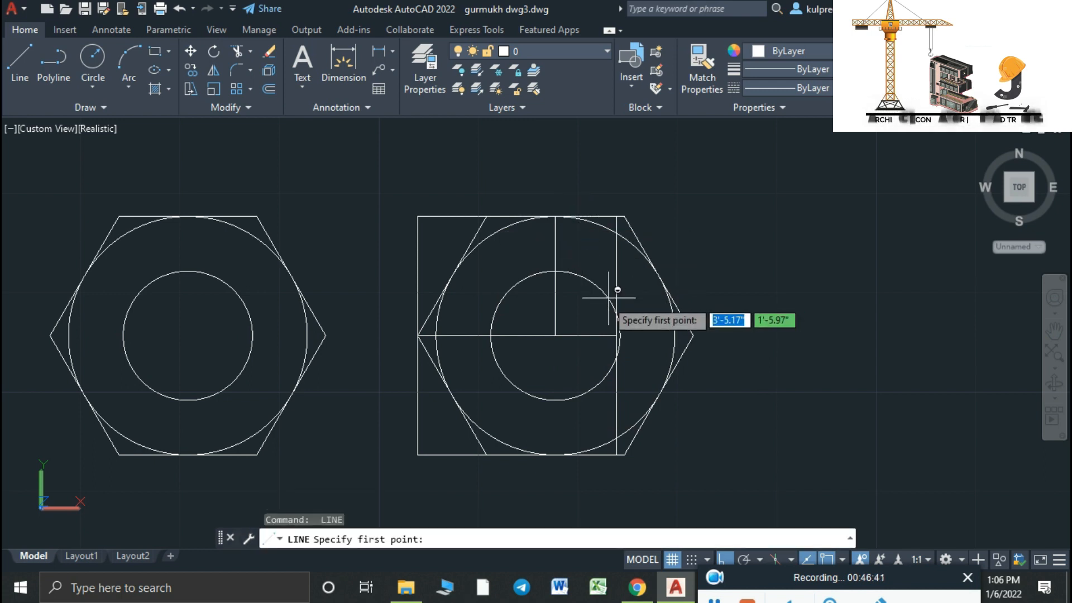
click(555, 272)
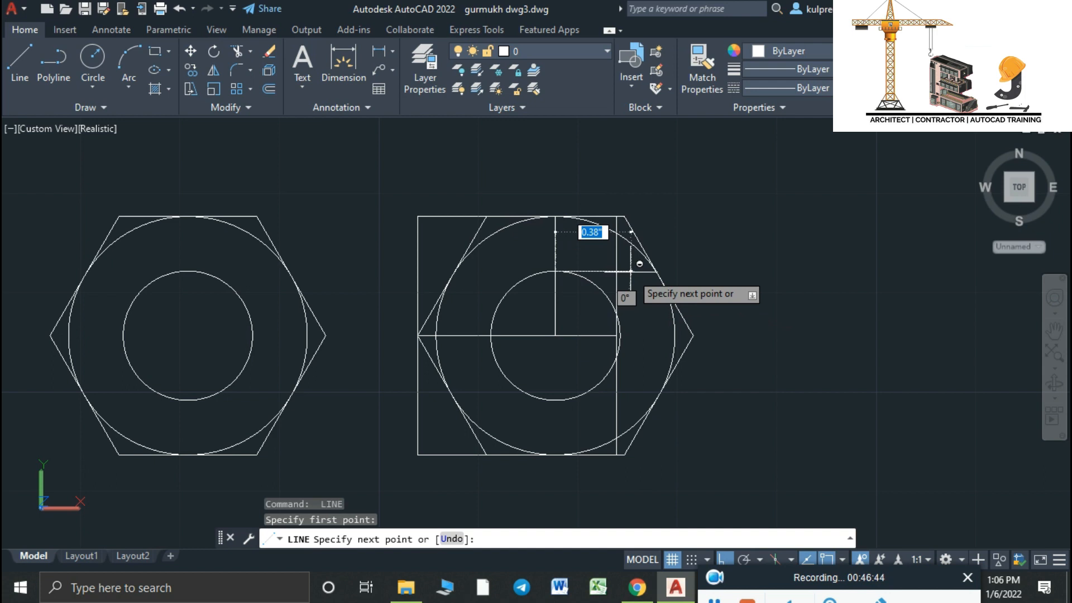
click(616, 271)
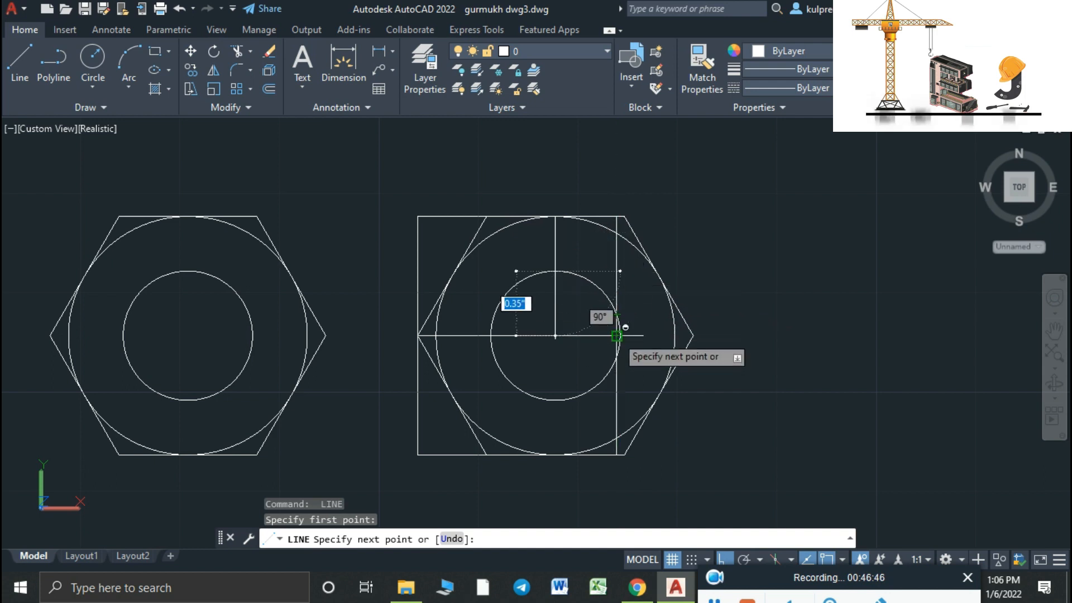
click(616, 272)
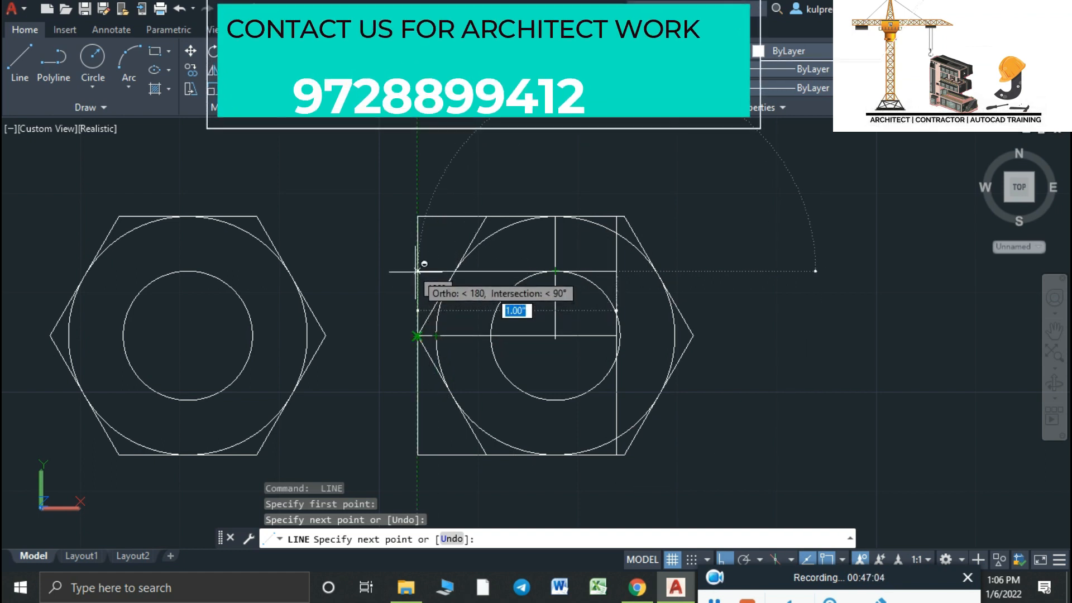
click(417, 272)
key(Escape)
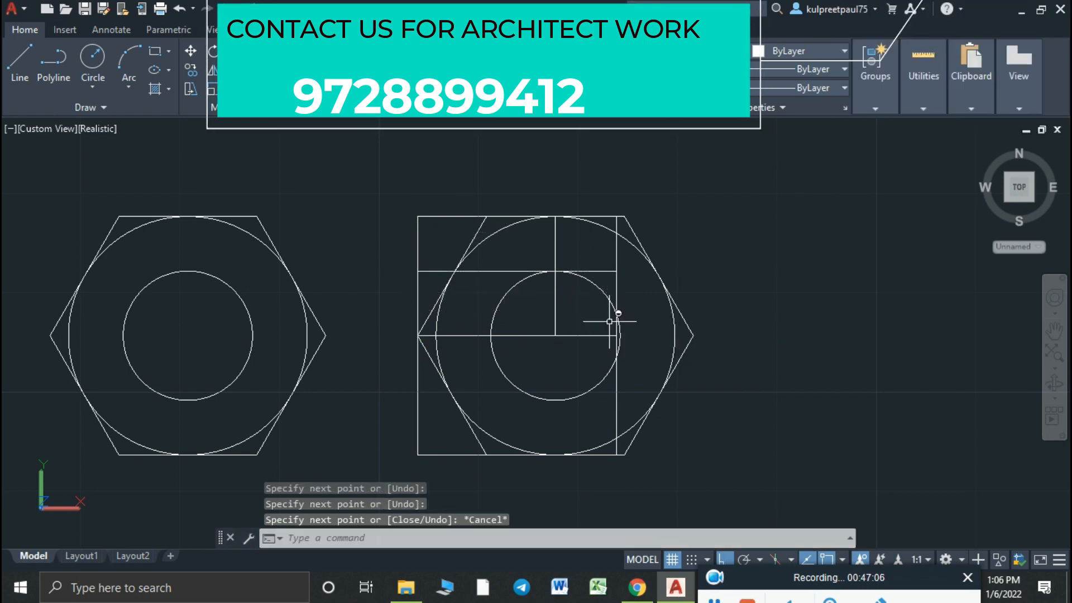
Mirror the full-width horizontal line at the inner circle's top about the rectangle's horizontal centre line, keeping the source line.
click(582, 271)
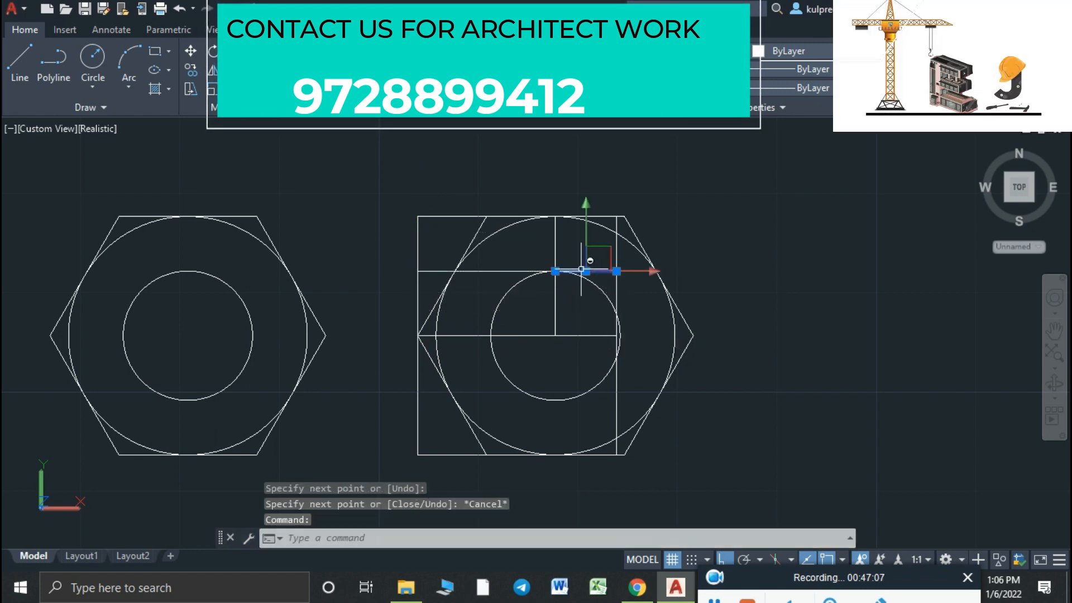
key(Escape)
click(511, 271)
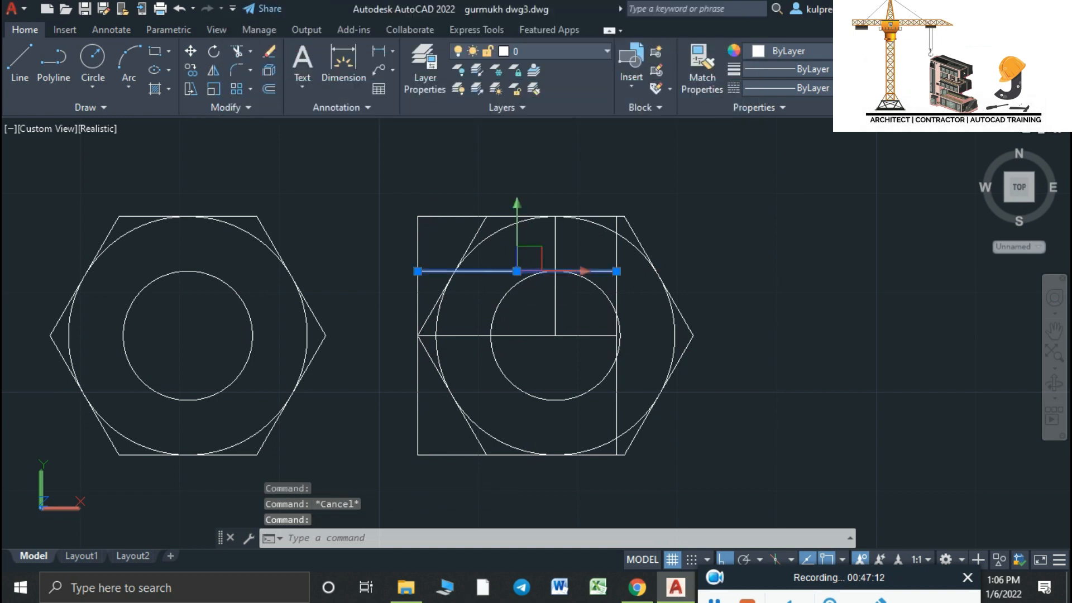
text(mi)
key(Return)
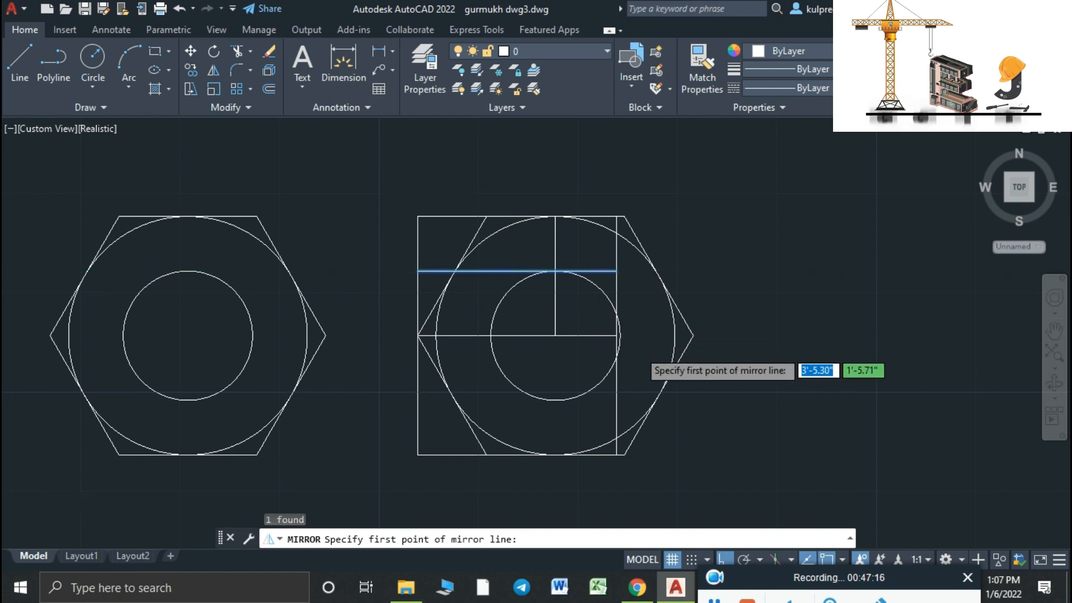
scroll(639, 348, up, 2)
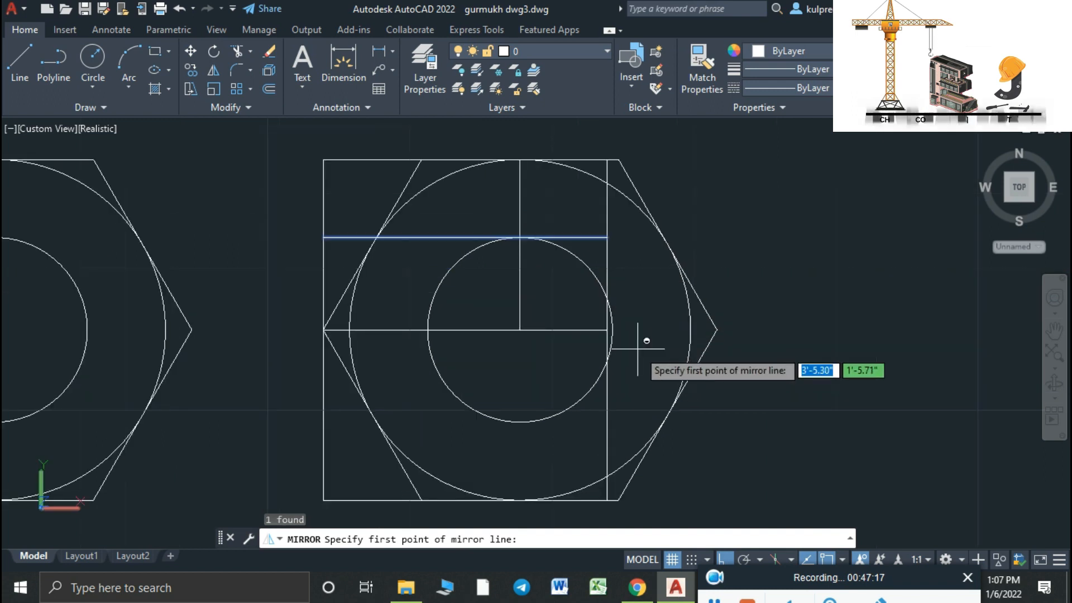
click(607, 330)
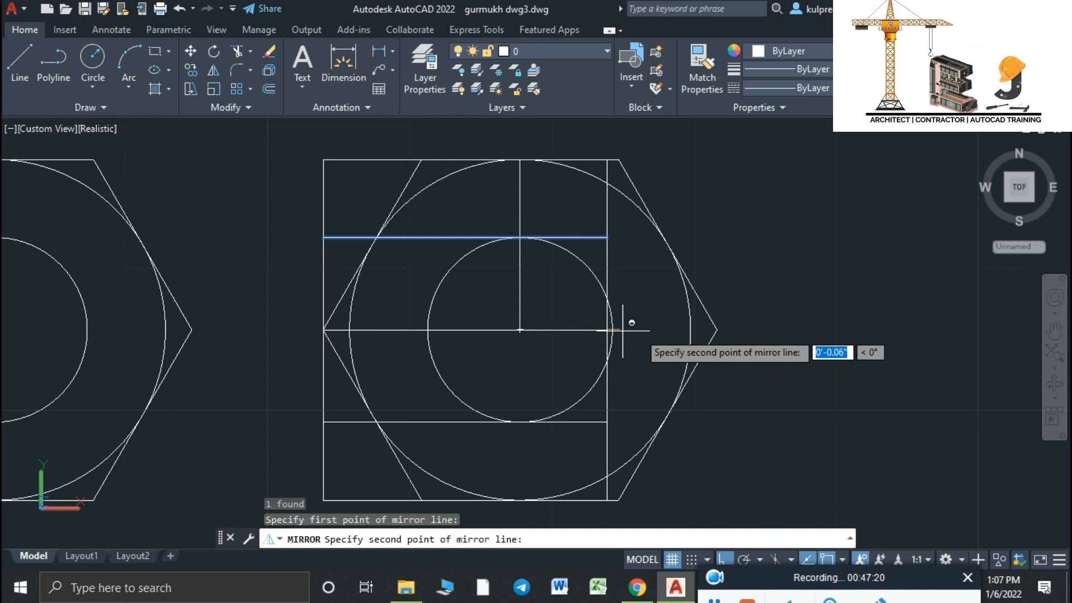
click(652, 333)
click(682, 387)
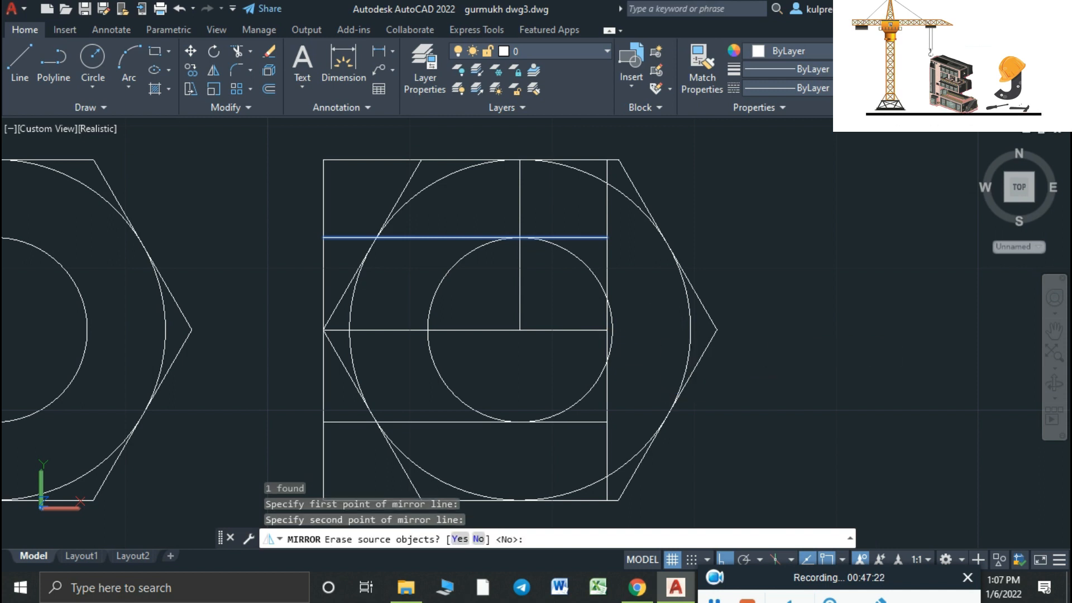
scroll(651, 330, down, 3)
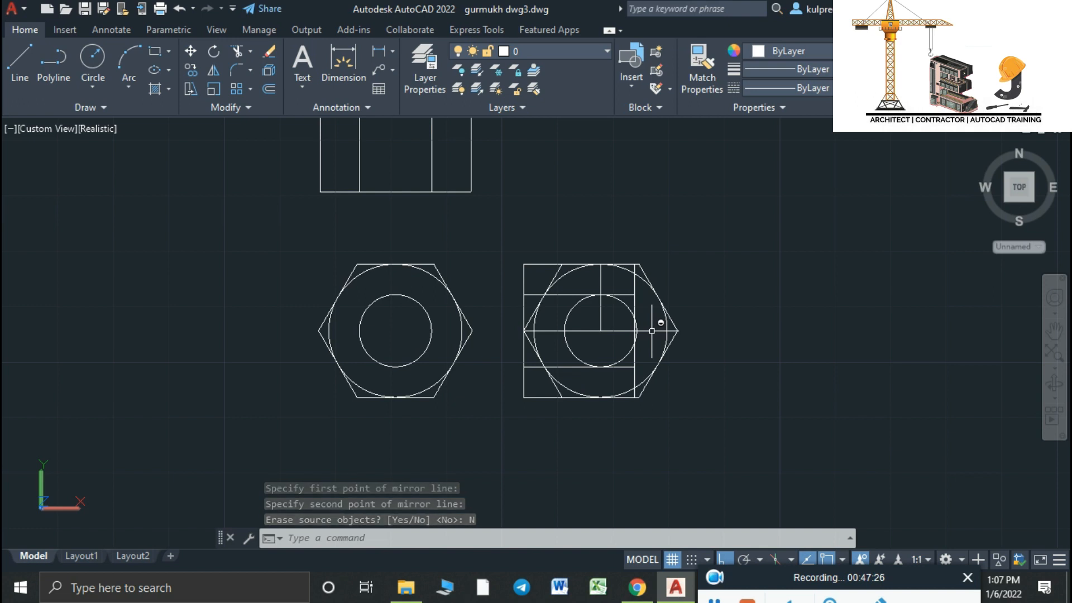
scroll(651, 330, up, 2)
key(Escape)
Delete the copied hexagon and its two circles from the side view.
click(695, 380)
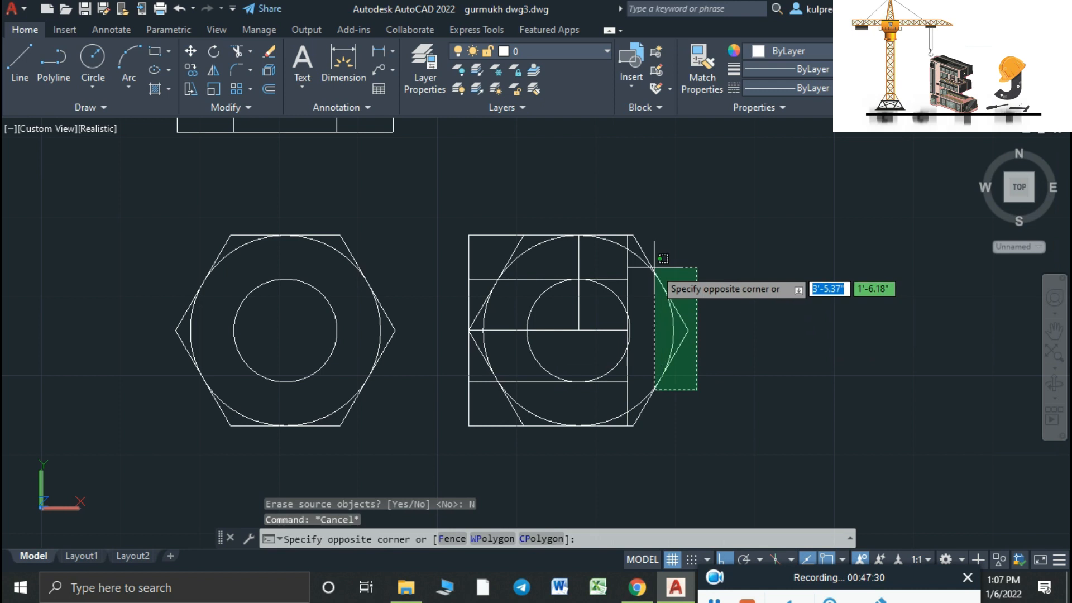
click(654, 267)
scroll(611, 356, up, 2)
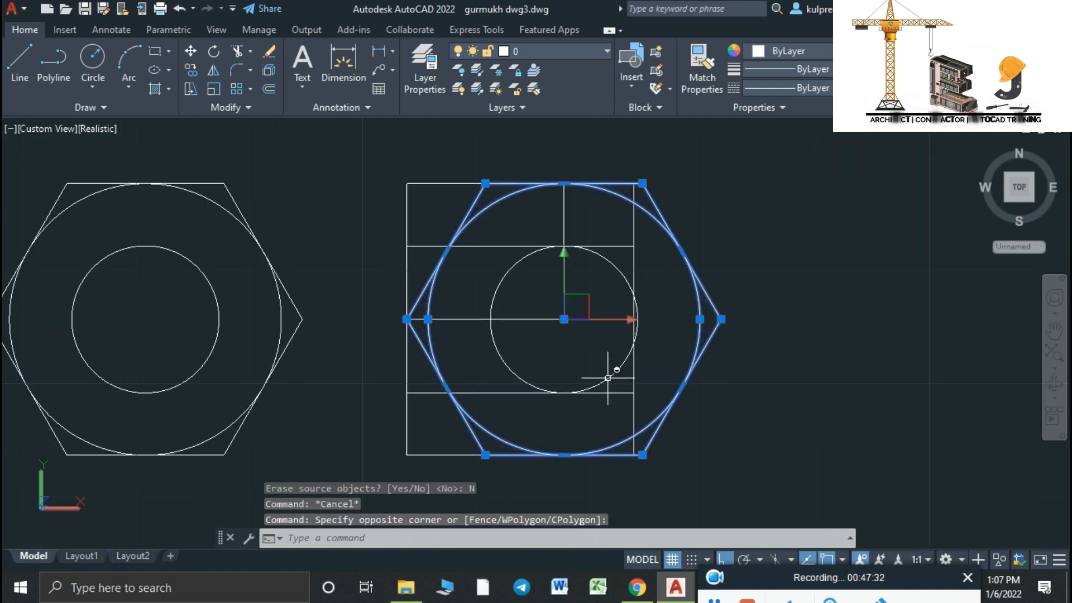
click(608, 379)
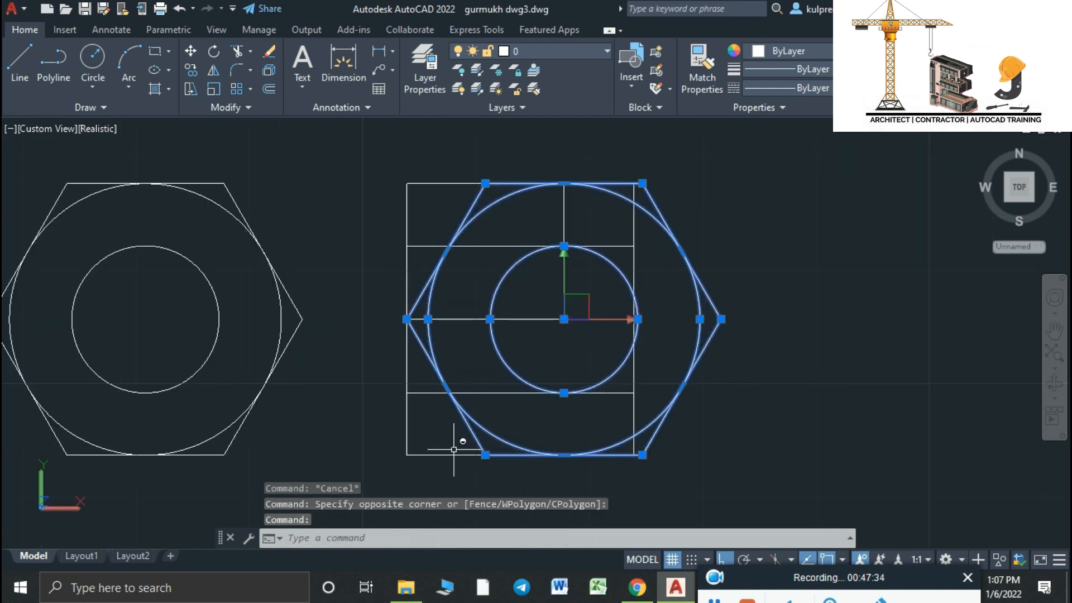
key(Delete)
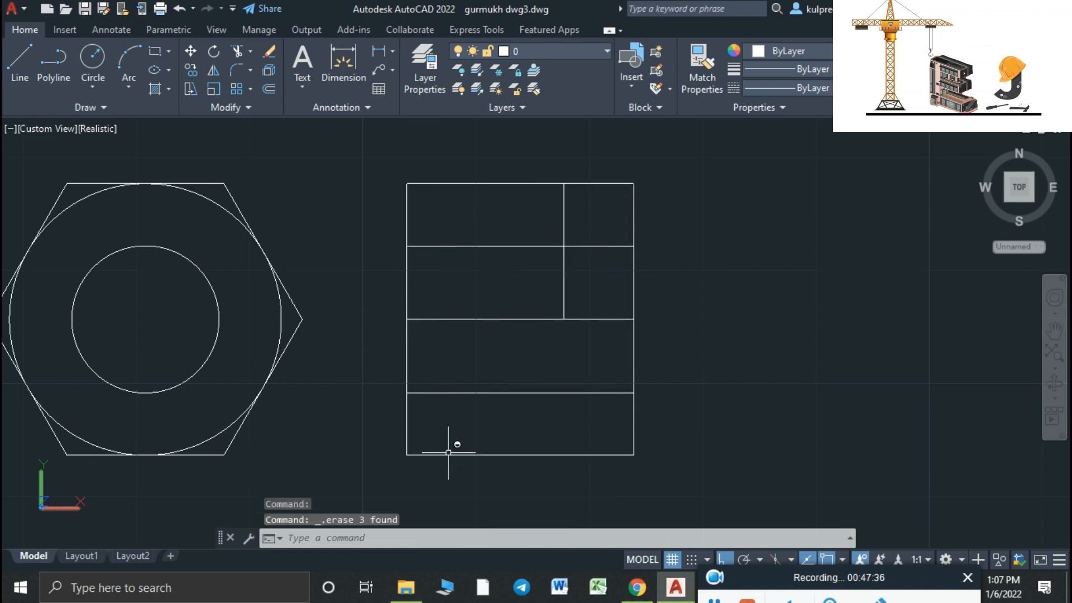
Delete the vertical construction line in the upper half of the side view rectangle.
click(591, 283)
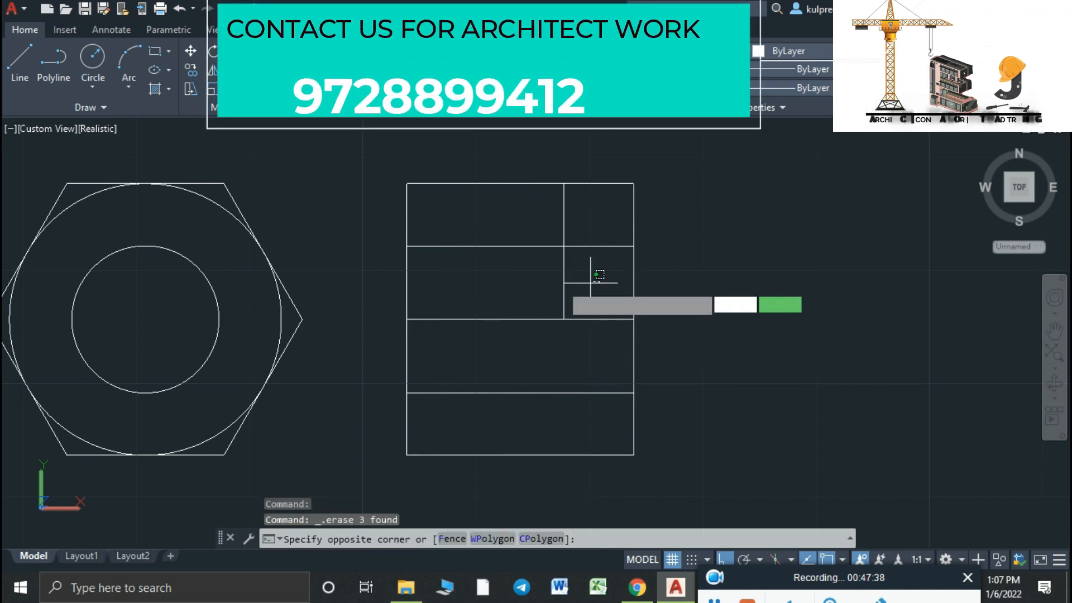
click(531, 279)
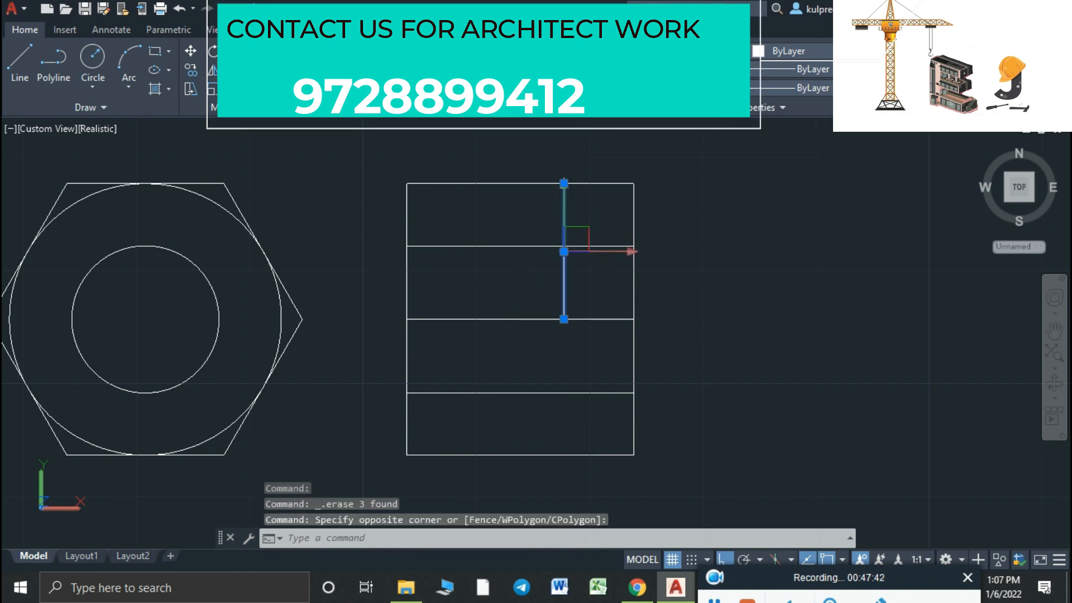
key(Delete)
scroll(526, 280, down, 4)
middle_drag(632, 330, 653, 362)
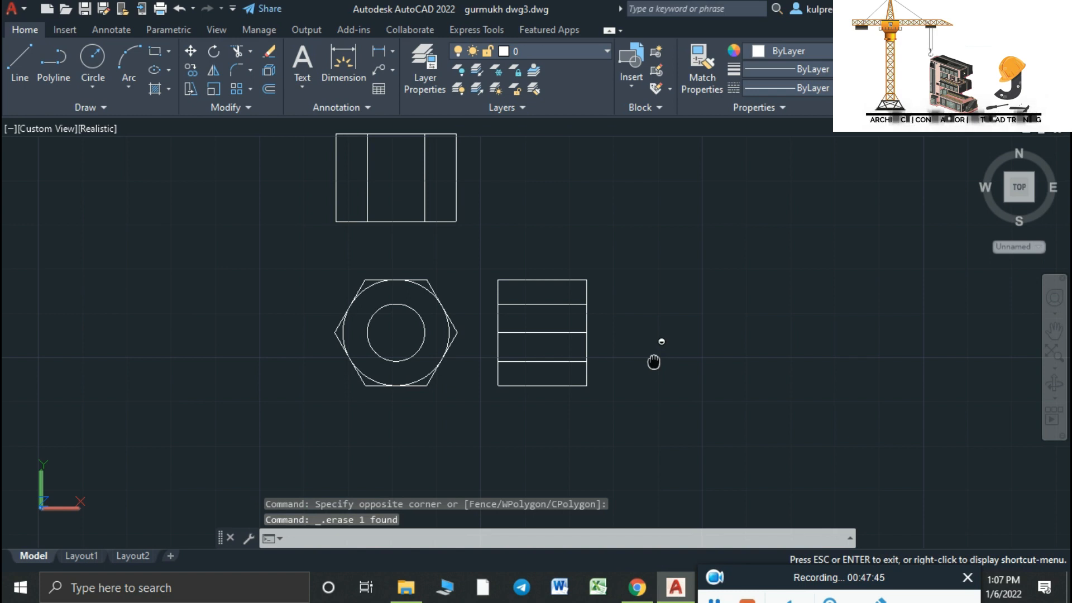